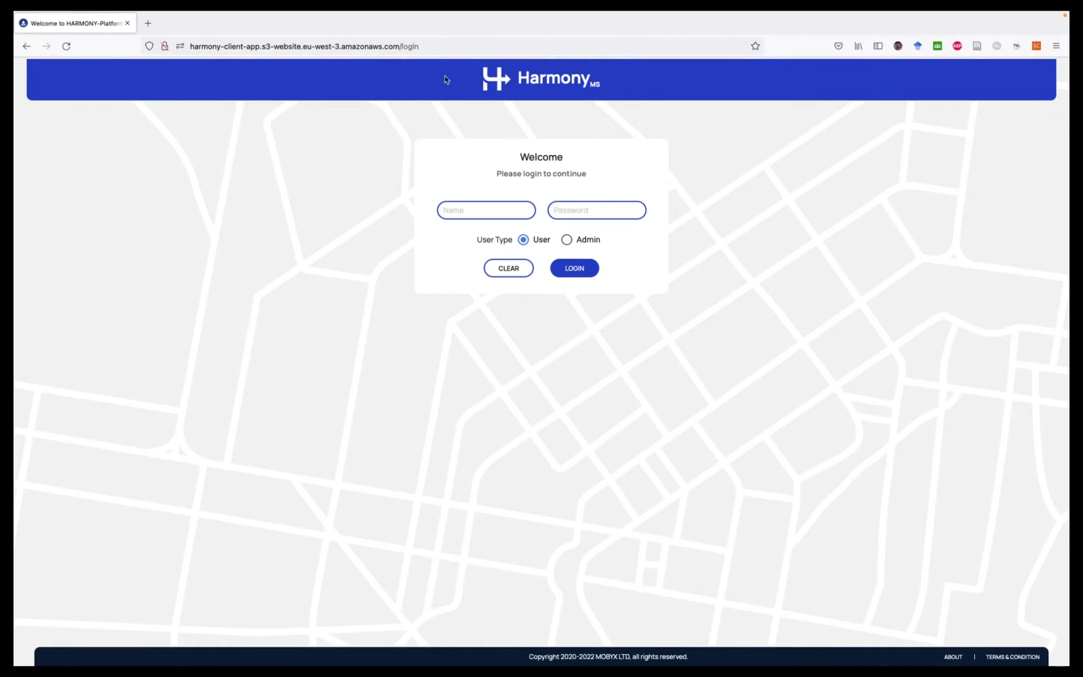
Sign in as the regular user with Firefox's saved login to reach the Projects list
click(457, 211)
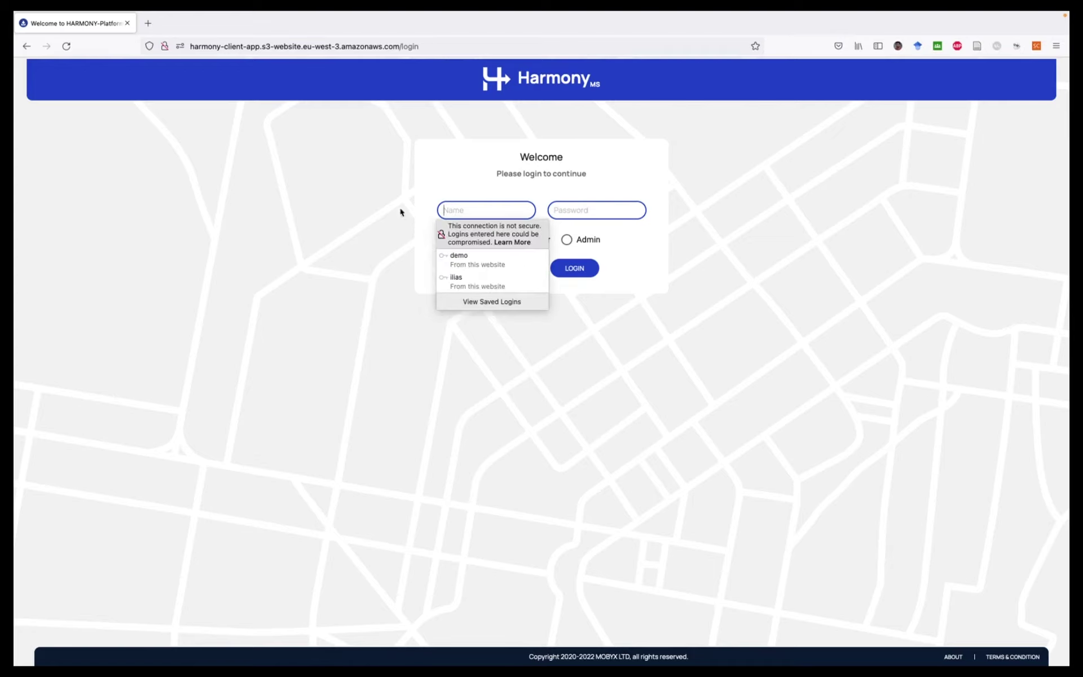
click(459, 260)
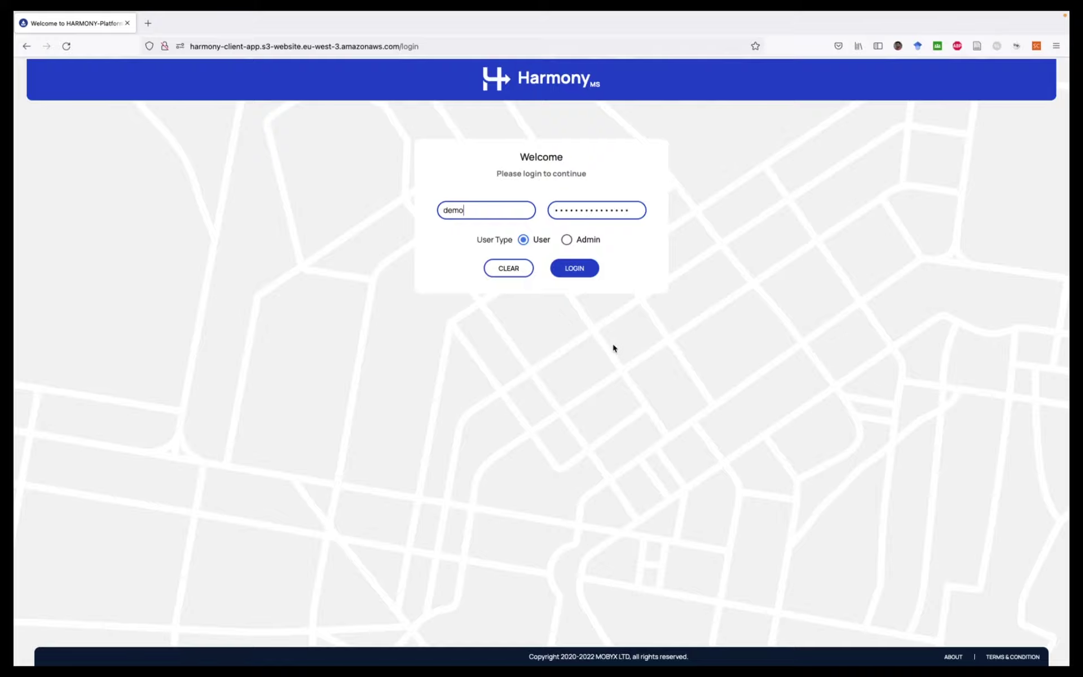
click(574, 273)
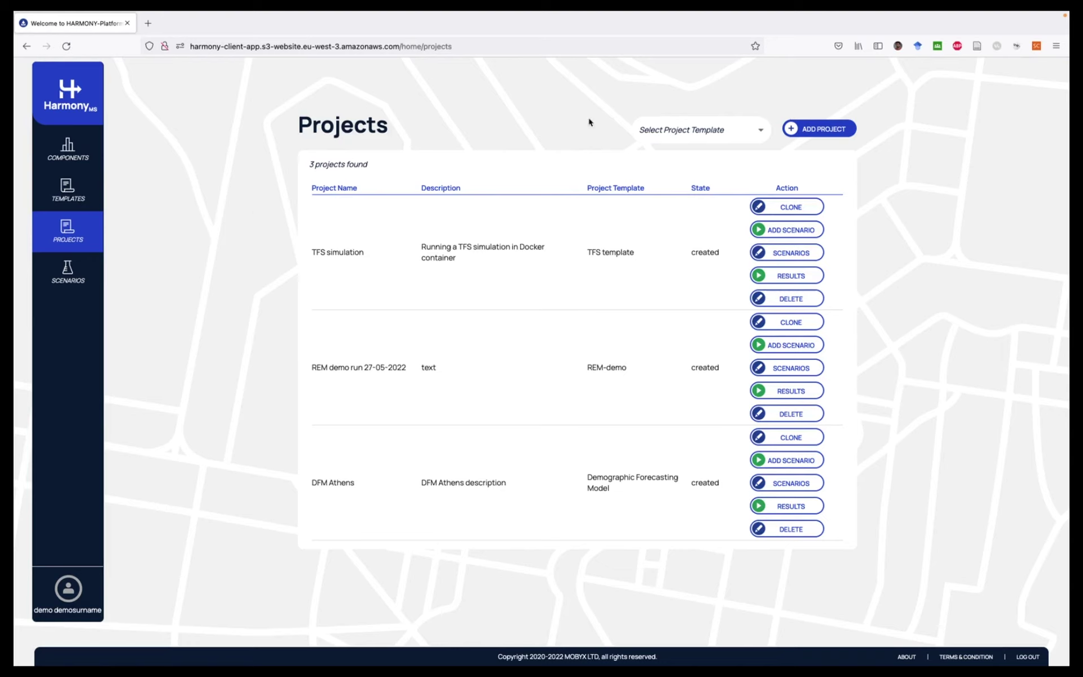
click(731, 134)
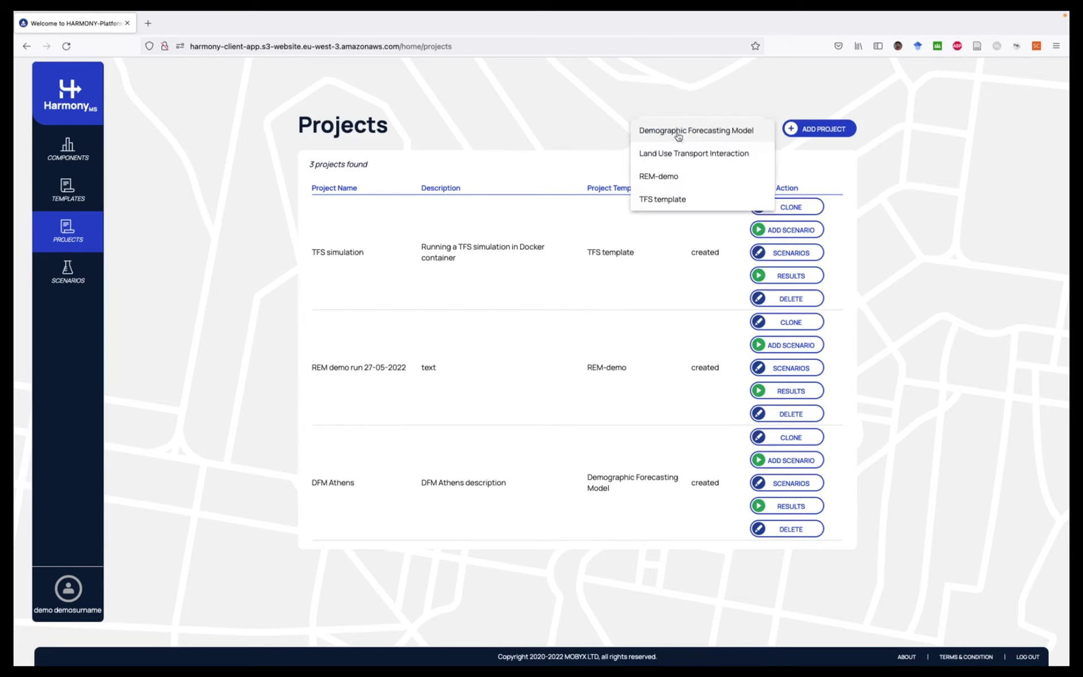
click(860, 188)
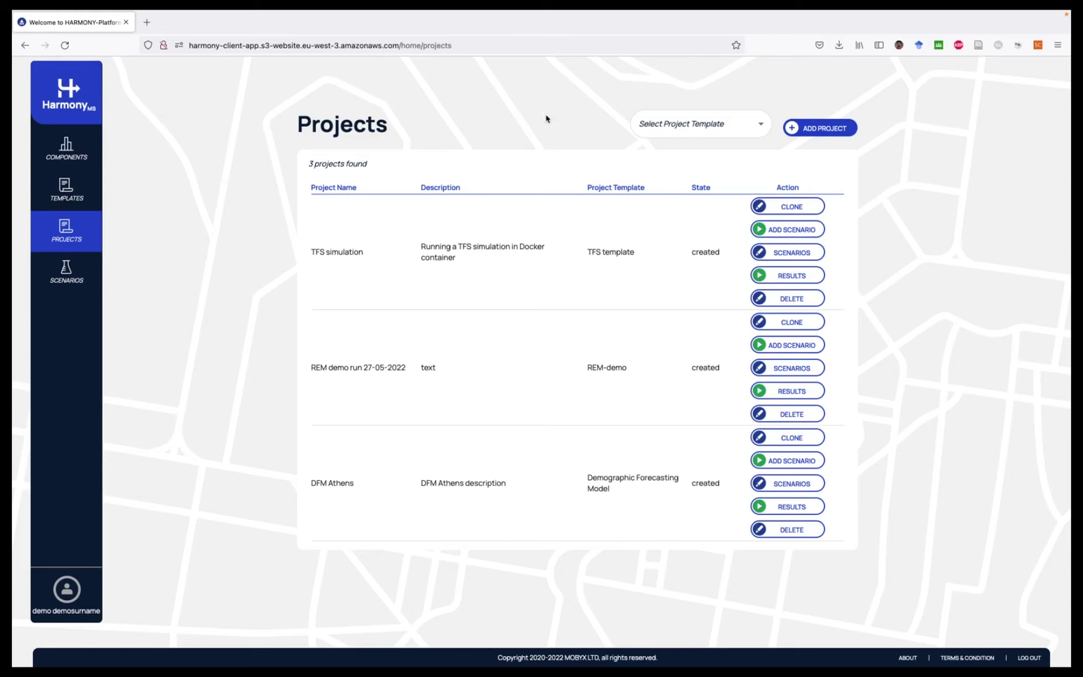
Choose the REM-demo project template and start a new Regional Economy Model project from it
click(695, 132)
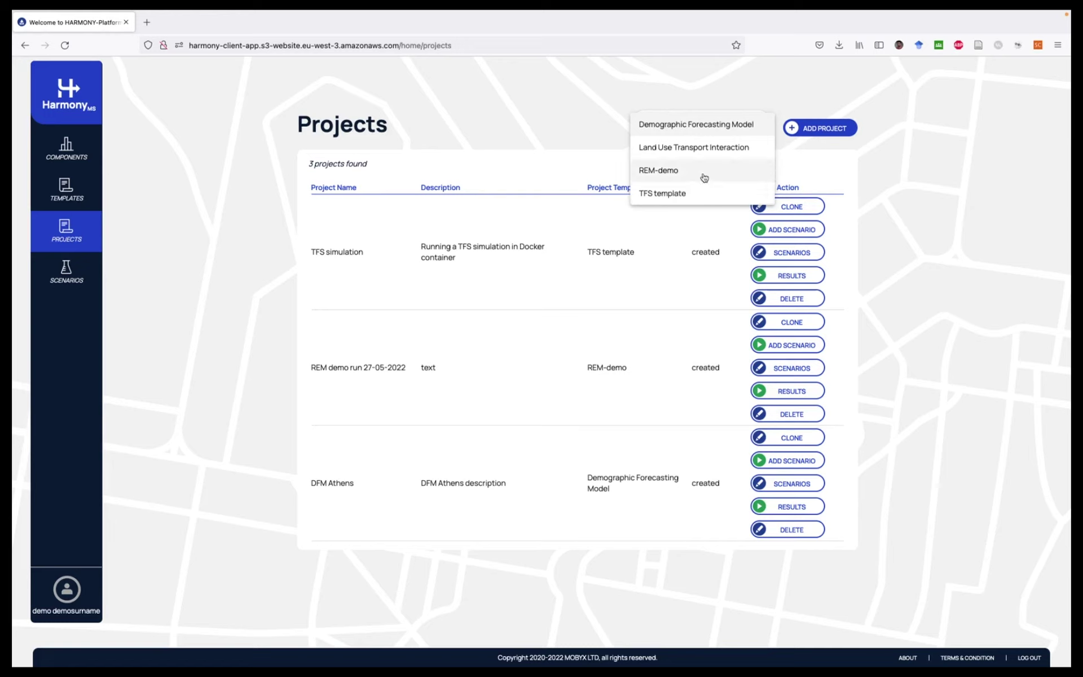
click(671, 174)
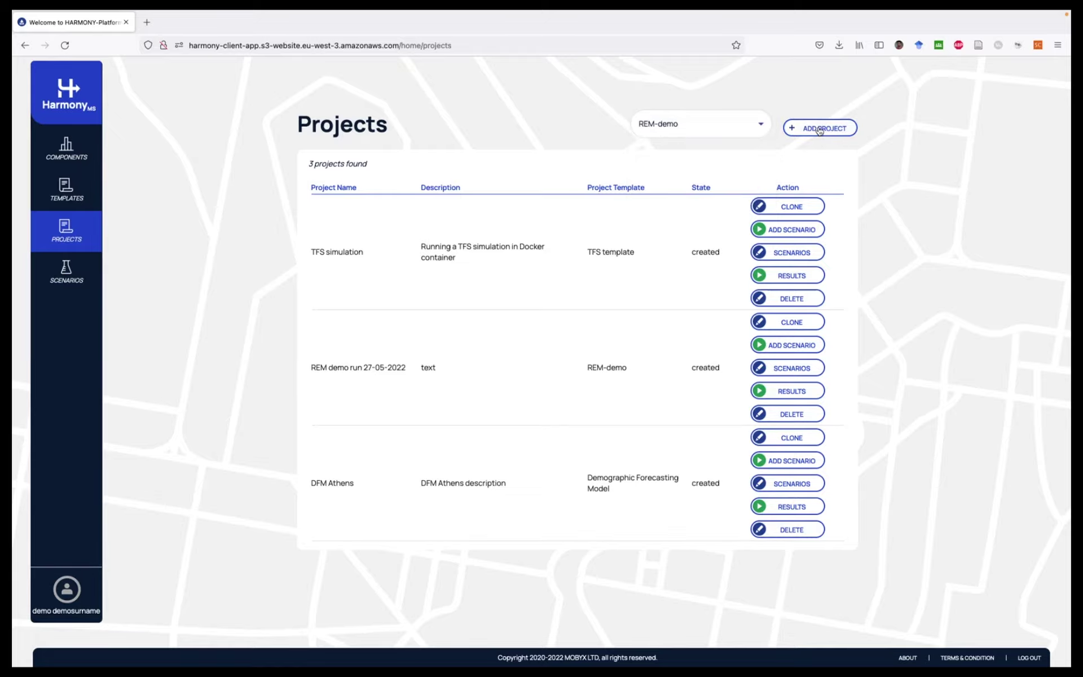
click(847, 130)
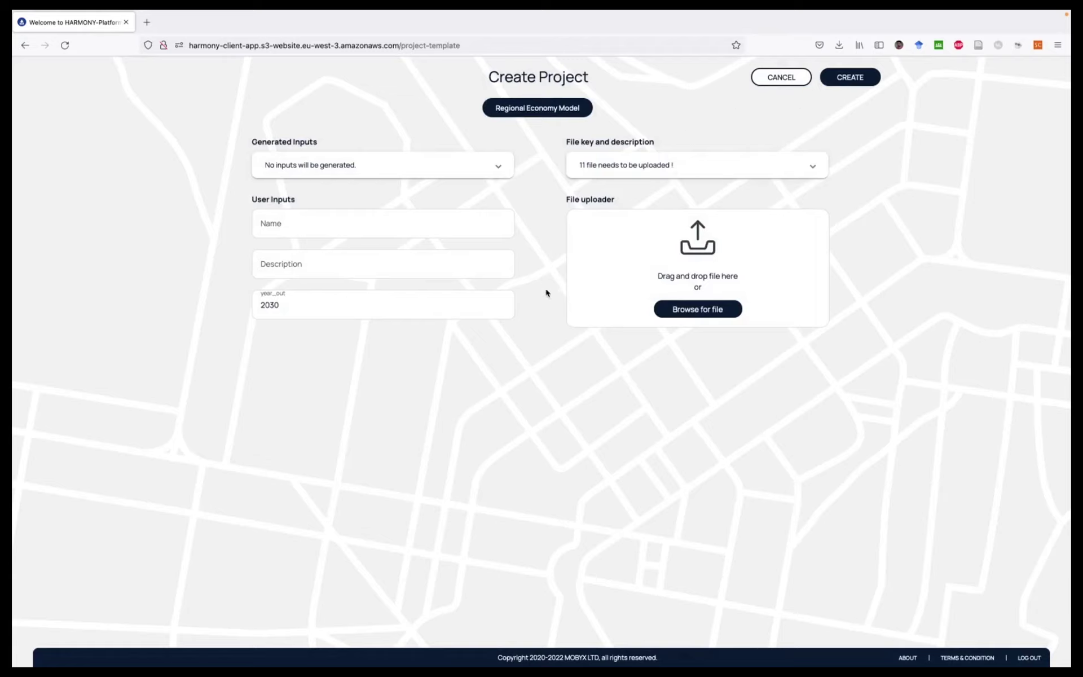
click(264, 224)
click(278, 264)
click(206, 295)
click(295, 303)
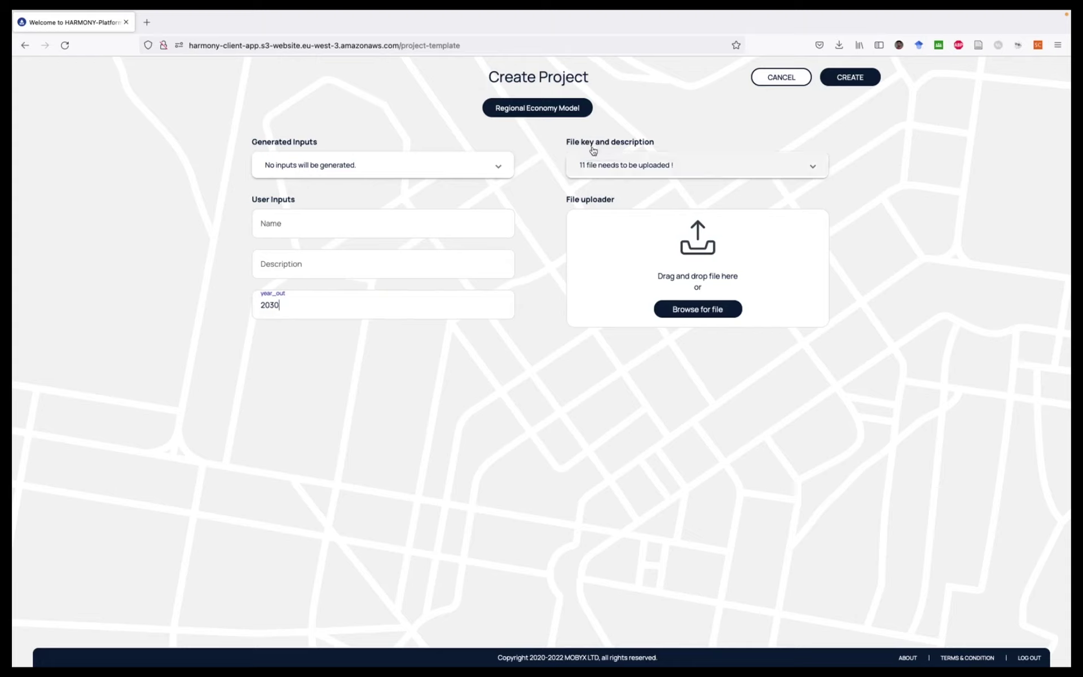
mouse_move(276, 304)
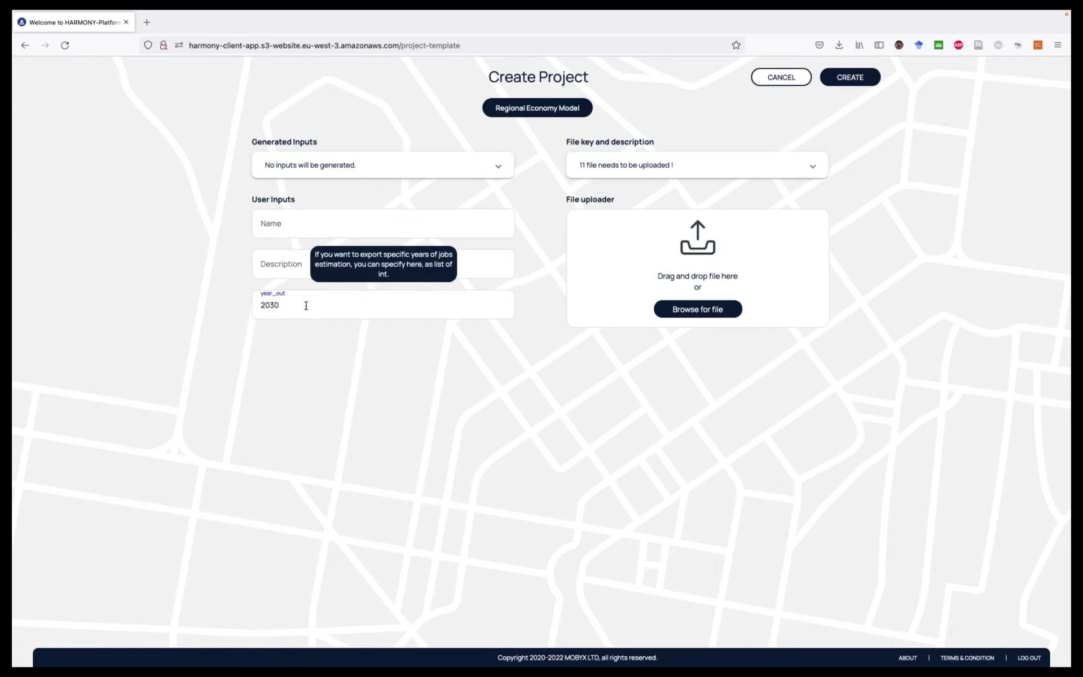
click(529, 335)
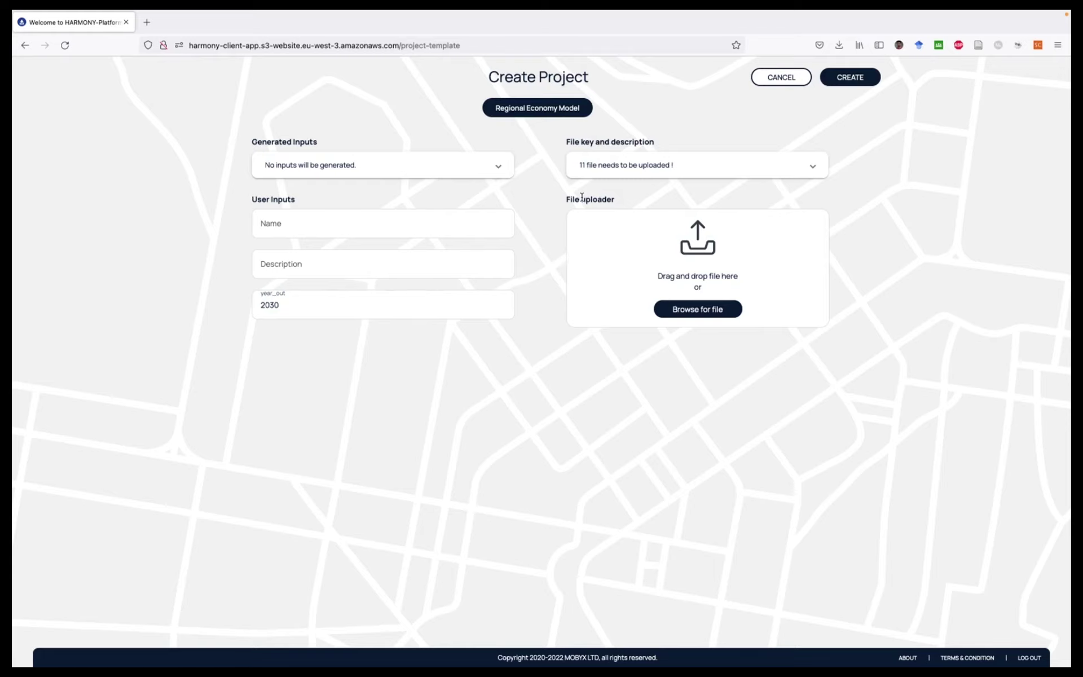
Review the 11 required file keys under 'File key and description', then collapse that list
click(635, 167)
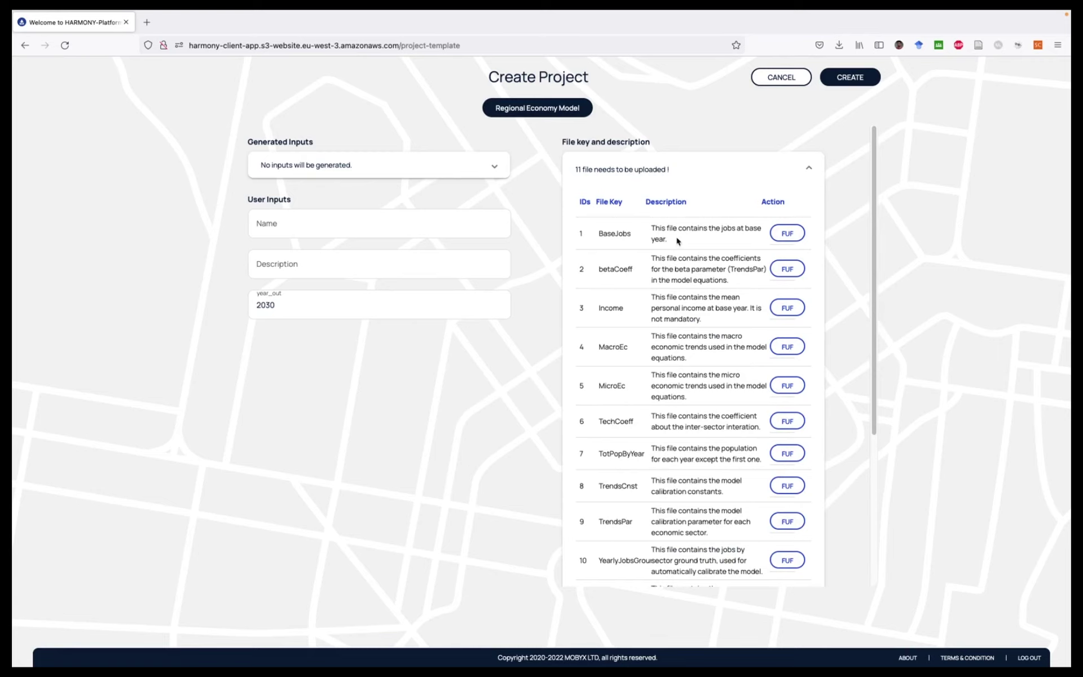
click(712, 172)
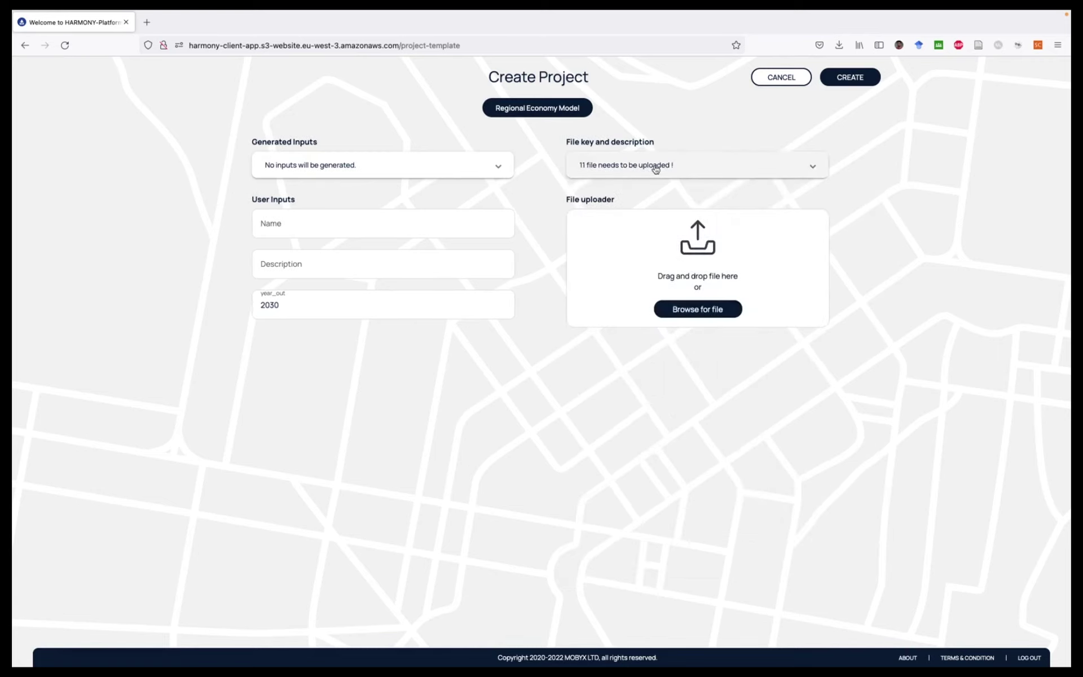
click(653, 170)
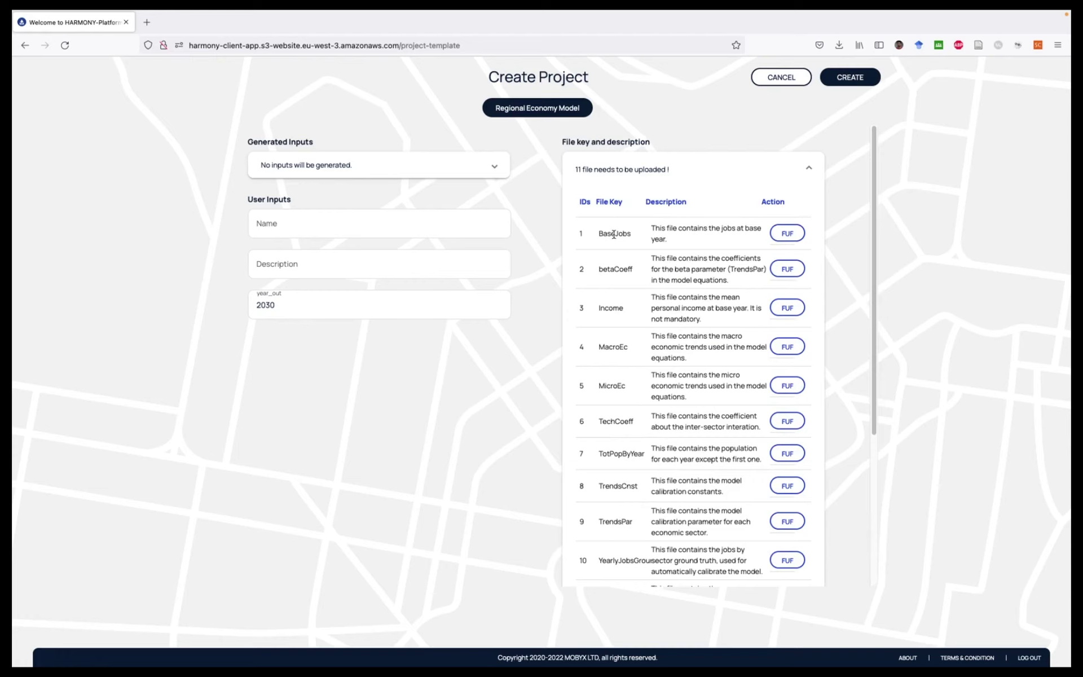
scroll(614, 232, down, 2)
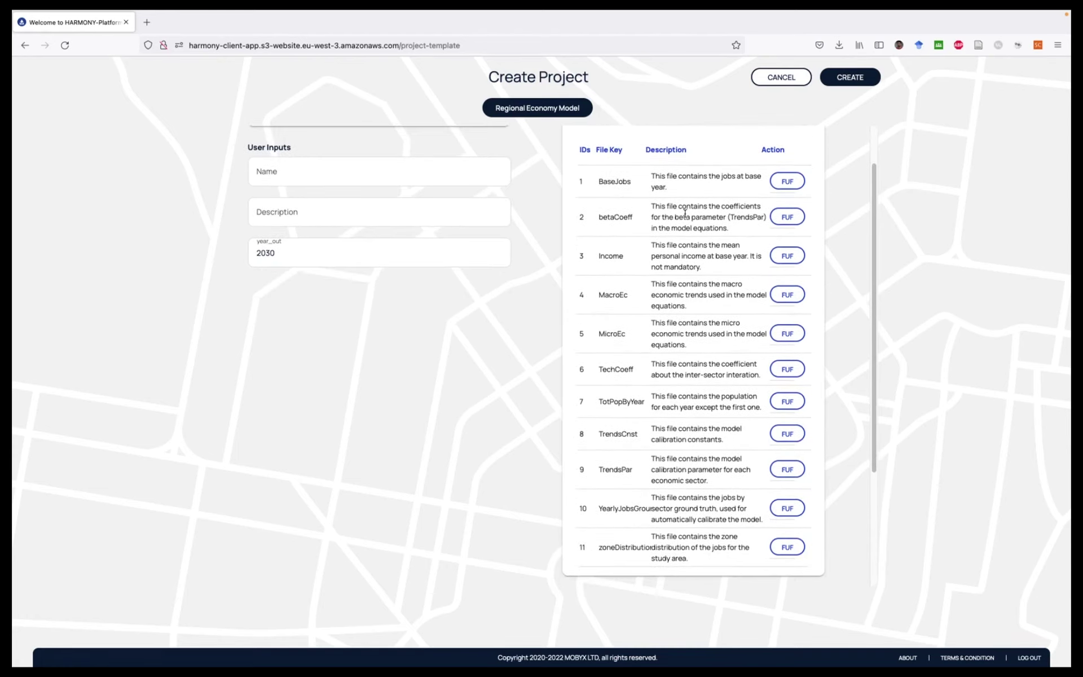
scroll(694, 315, up, 2)
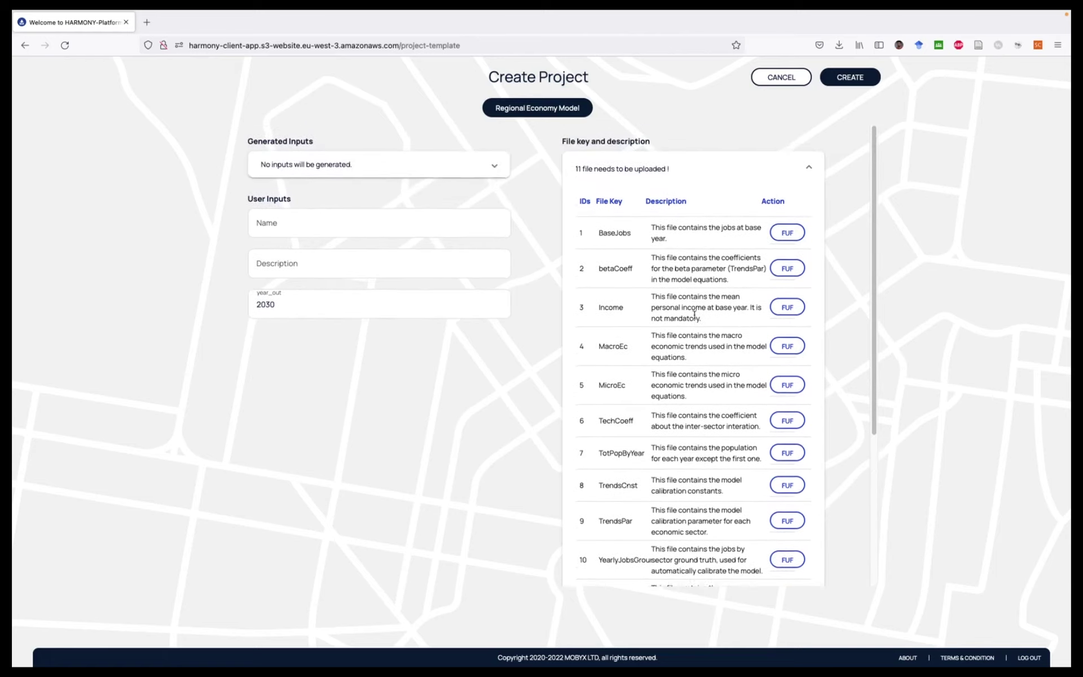
click(697, 171)
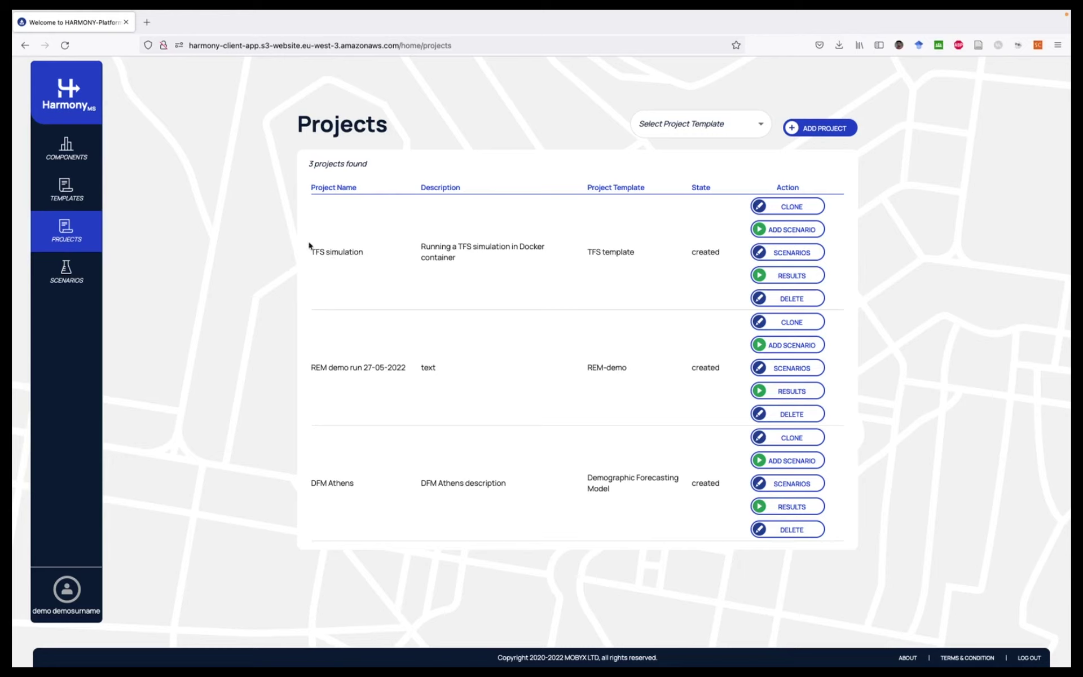
Go to the Scenarios page listing four scenarios with their states and progress
drag(313, 248, 353, 252)
click(350, 284)
click(79, 273)
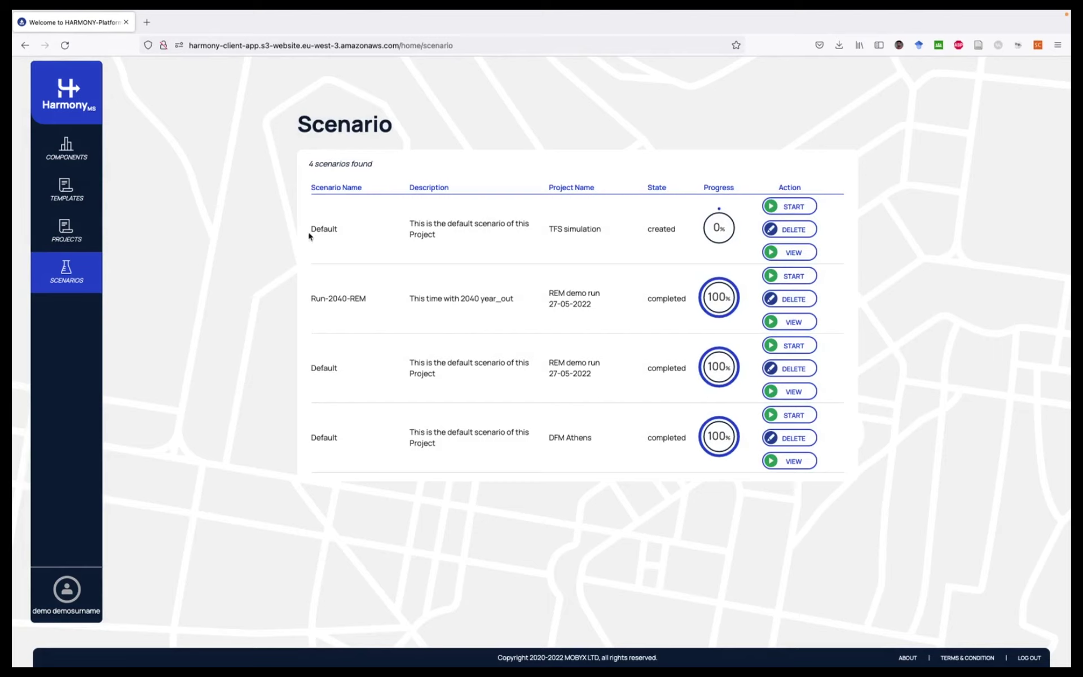
drag(312, 228, 375, 254)
Start the TFS simulation project's Default scenario from the first row of the Scenario table
click(376, 254)
drag(312, 370, 341, 370)
drag(312, 437, 341, 438)
click(356, 436)
click(805, 213)
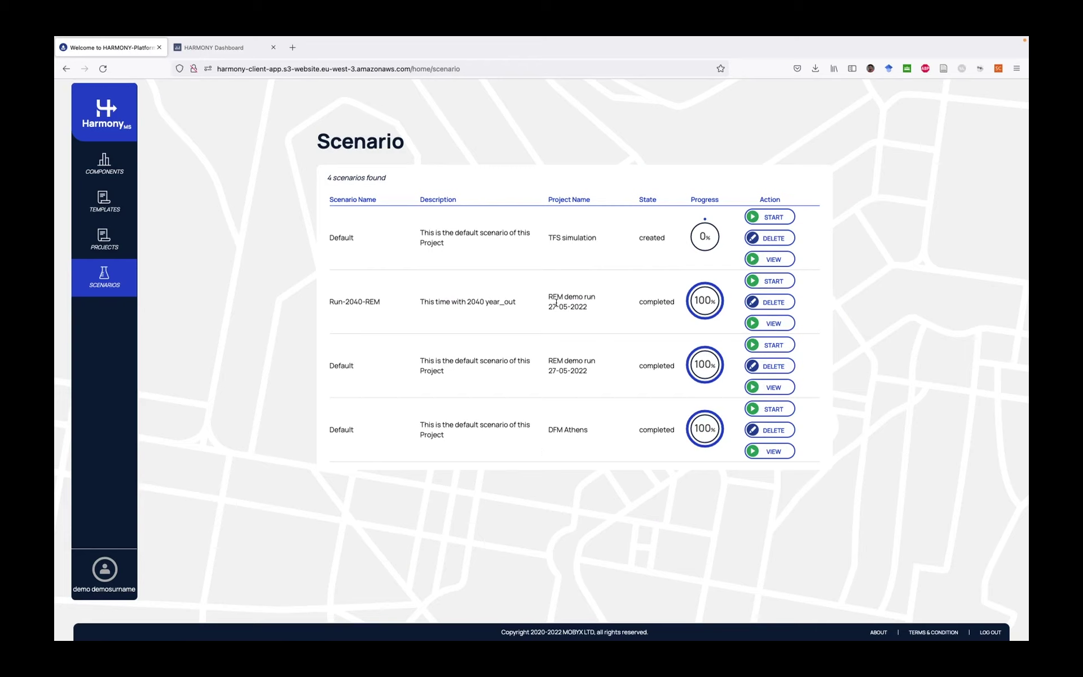
Open Run-2040-REM's results dashboard and display its Regional Economy Model configuration graph
click(771, 326)
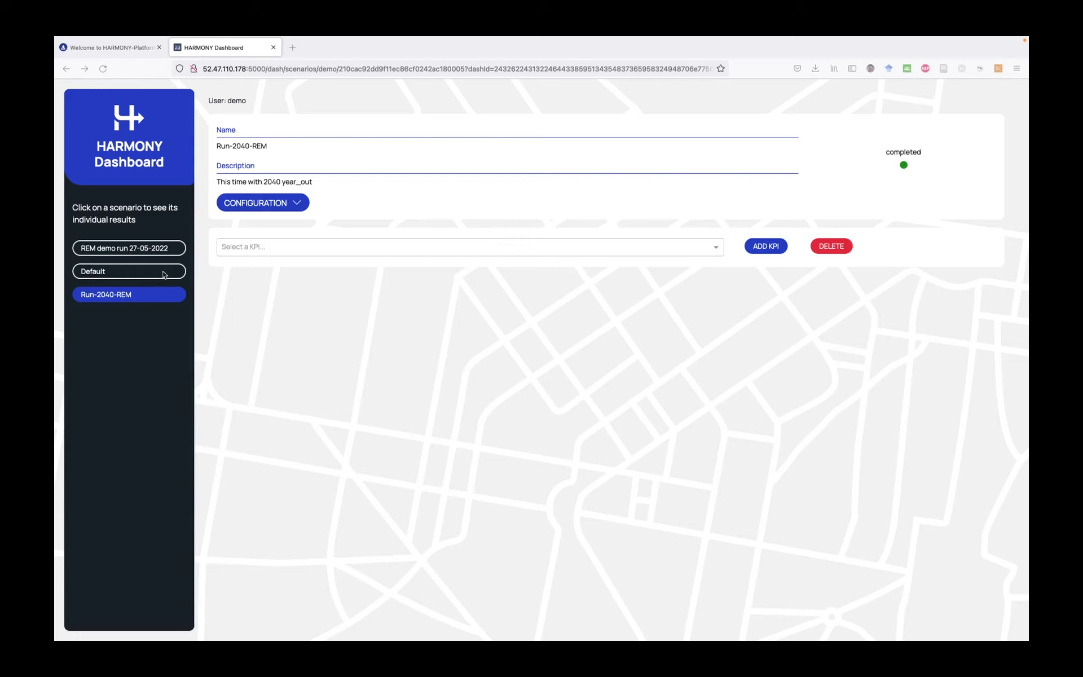
click(129, 331)
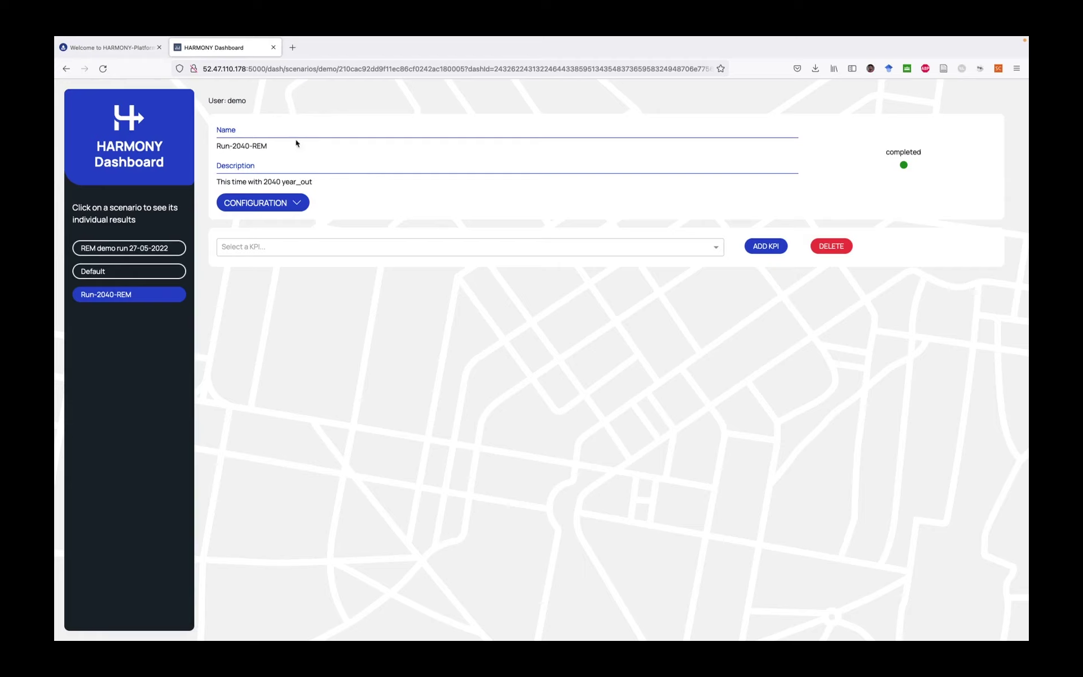
click(245, 203)
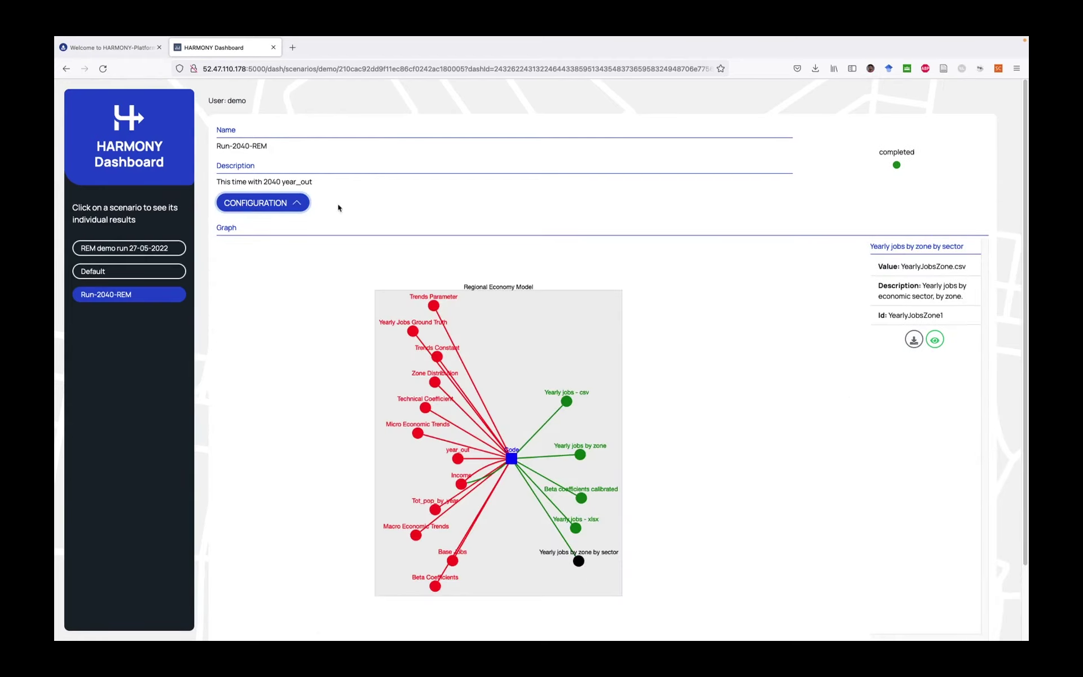
Inspect the Yearly jobs - csv, Yearly jobs by zone and Micro Economic Trends nodes, then collapse the graph
scroll(972, 234, down, 3)
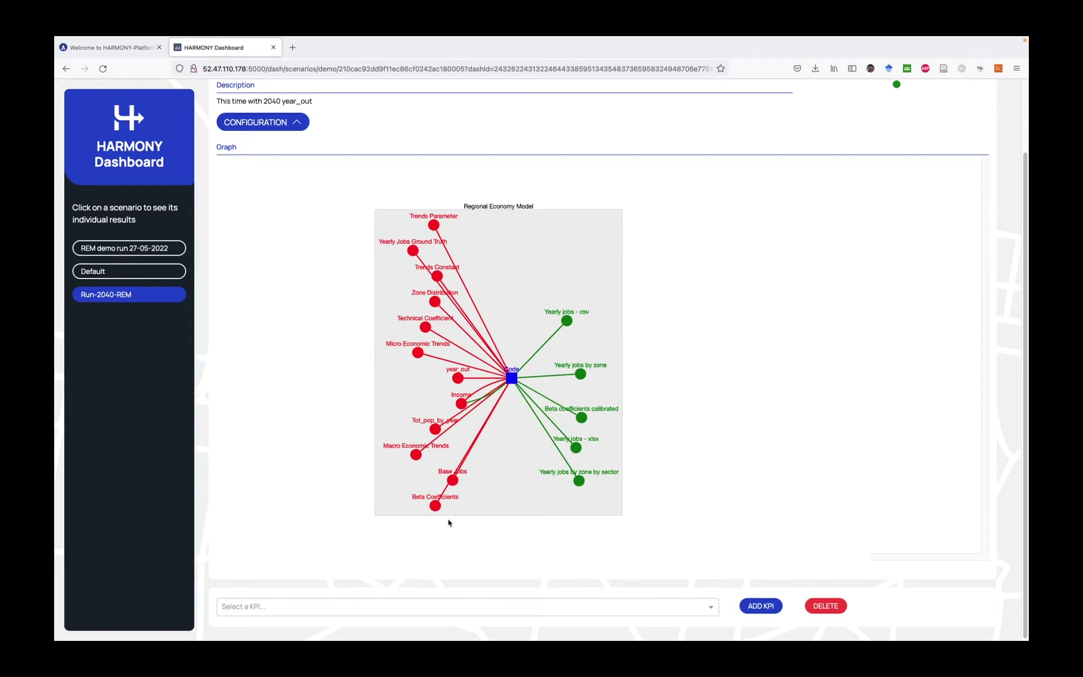
click(567, 320)
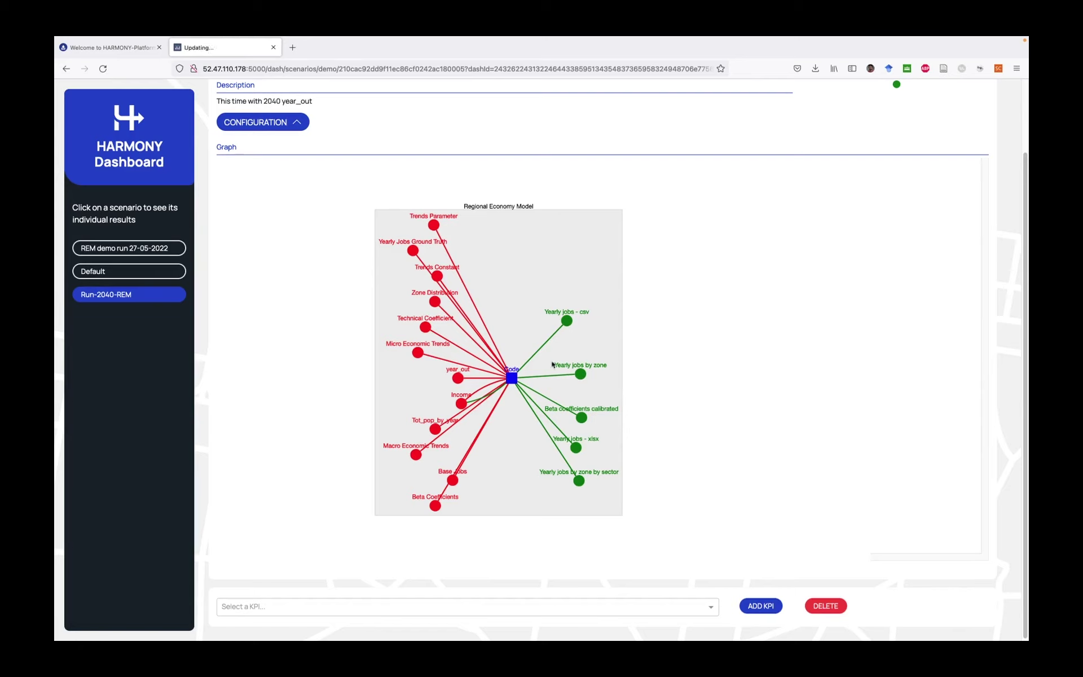
click(581, 374)
click(418, 352)
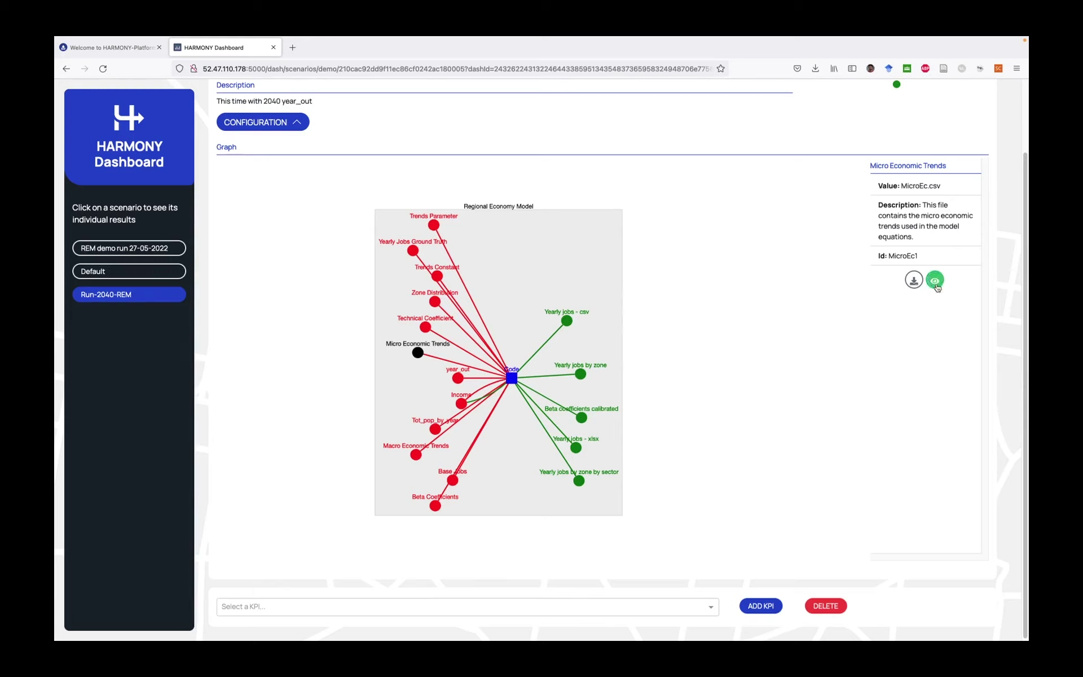
click(278, 125)
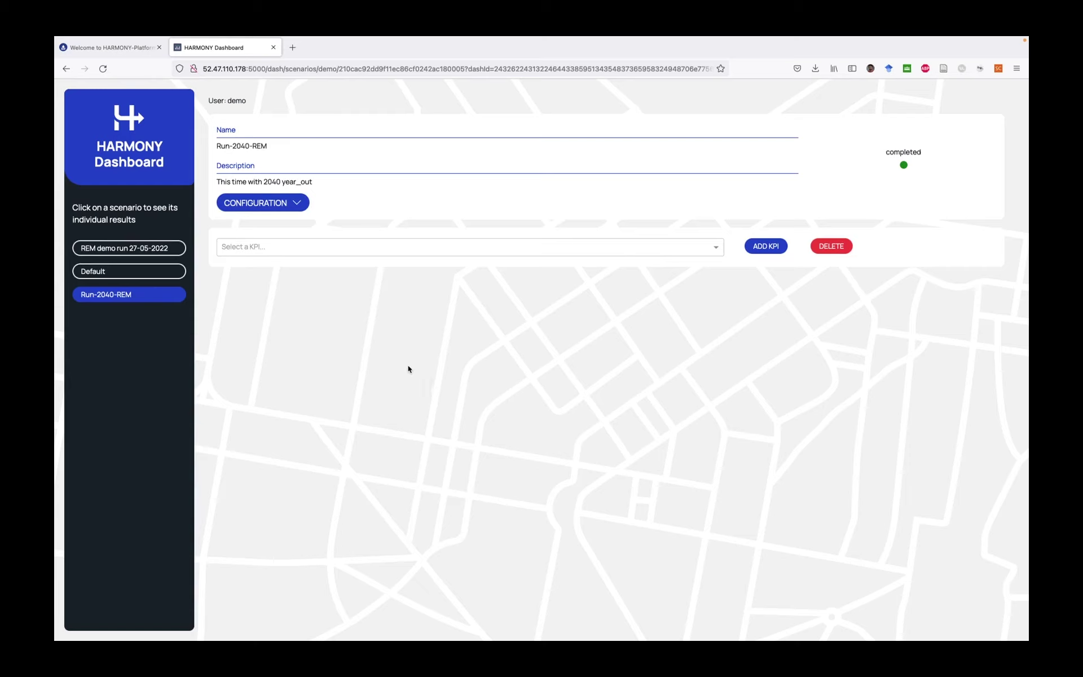
Add the KPI 2 Income chart, toggle its size, and download its data as kpi-2.csv
click(403, 246)
click(259, 285)
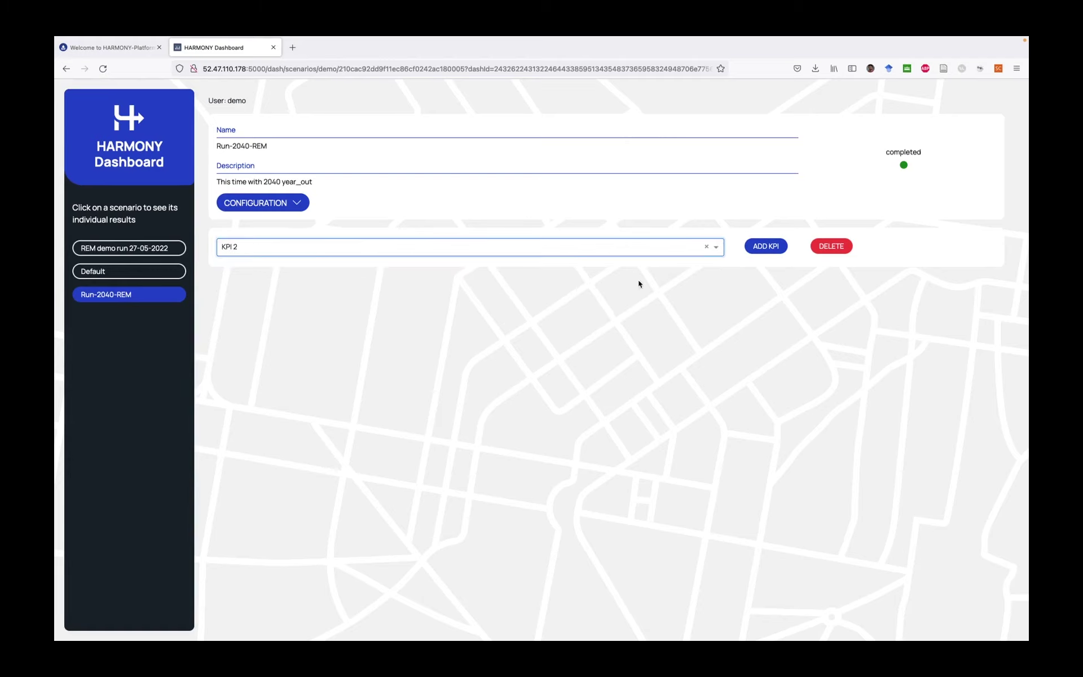
click(767, 251)
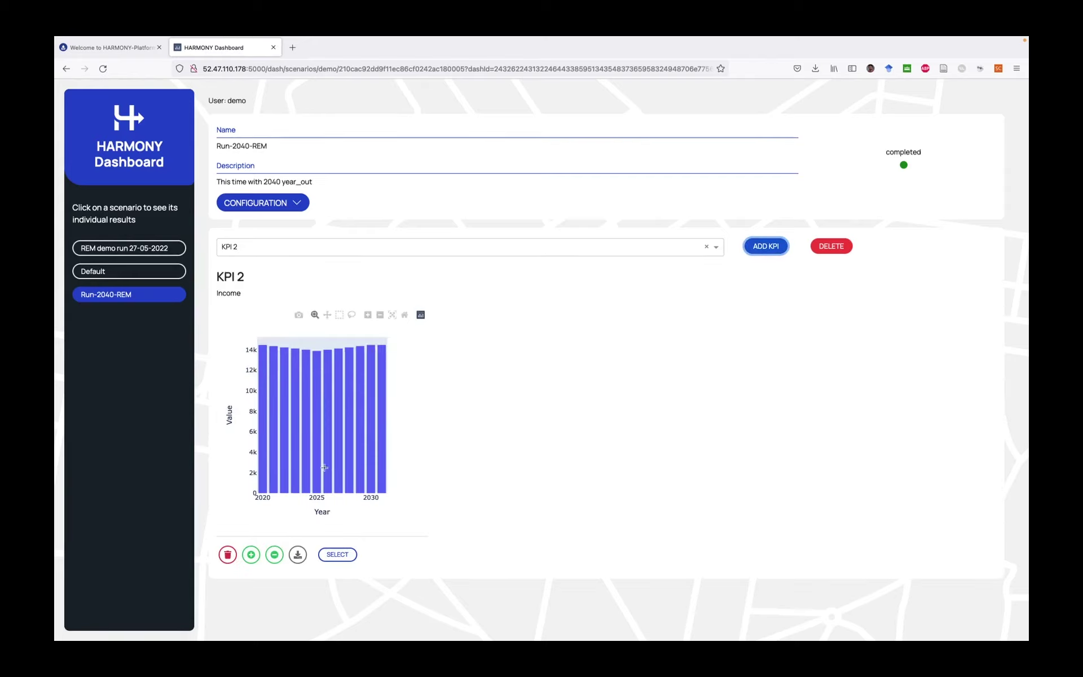
click(251, 554)
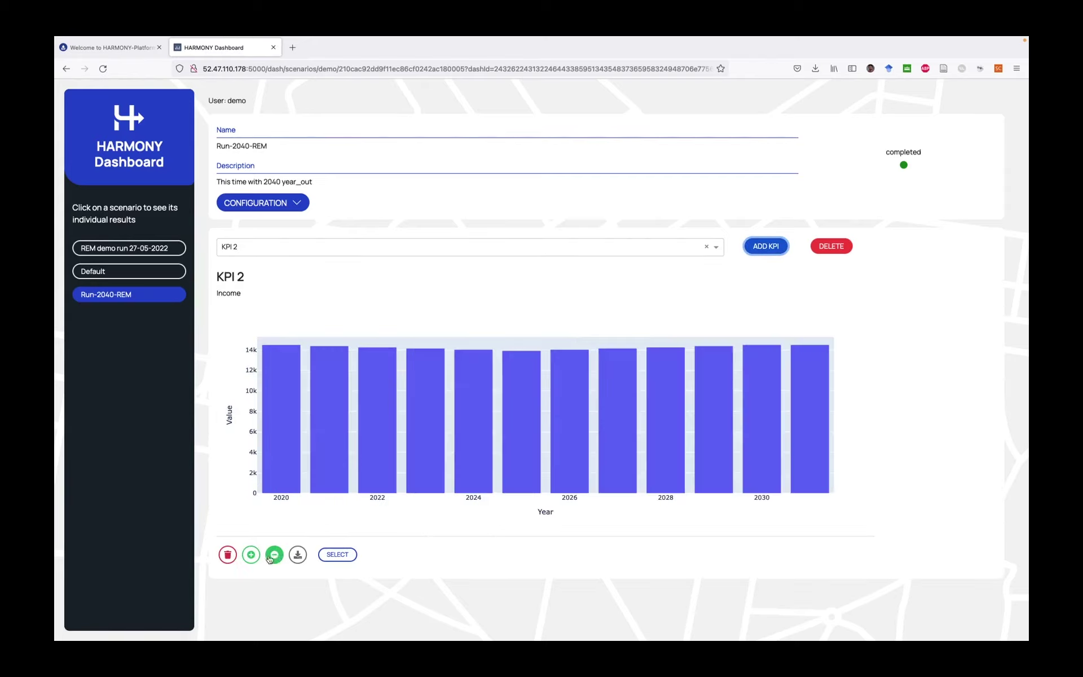
click(275, 555)
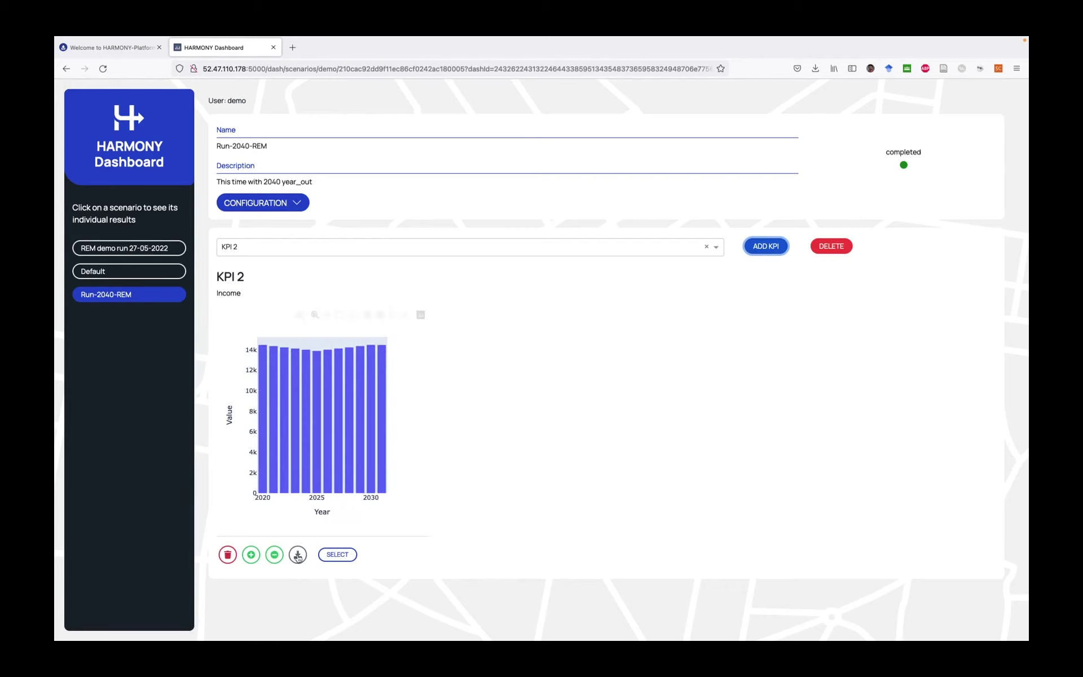
click(298, 555)
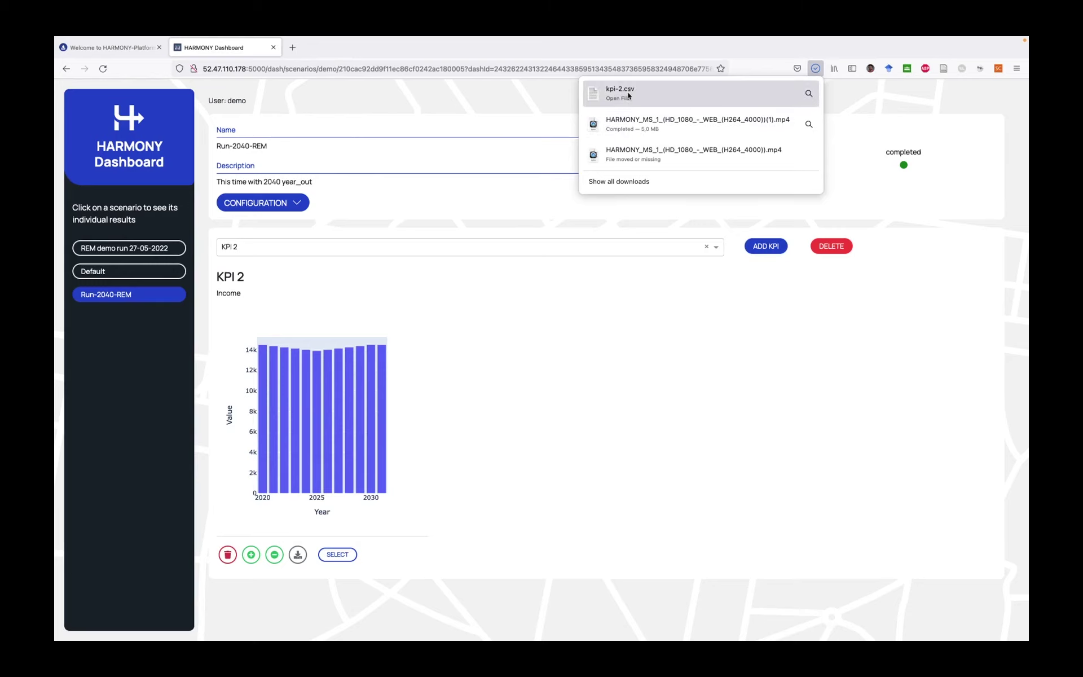
Close the downloads panel and open the REM demo run 27-05-2022 scenario
click(740, 470)
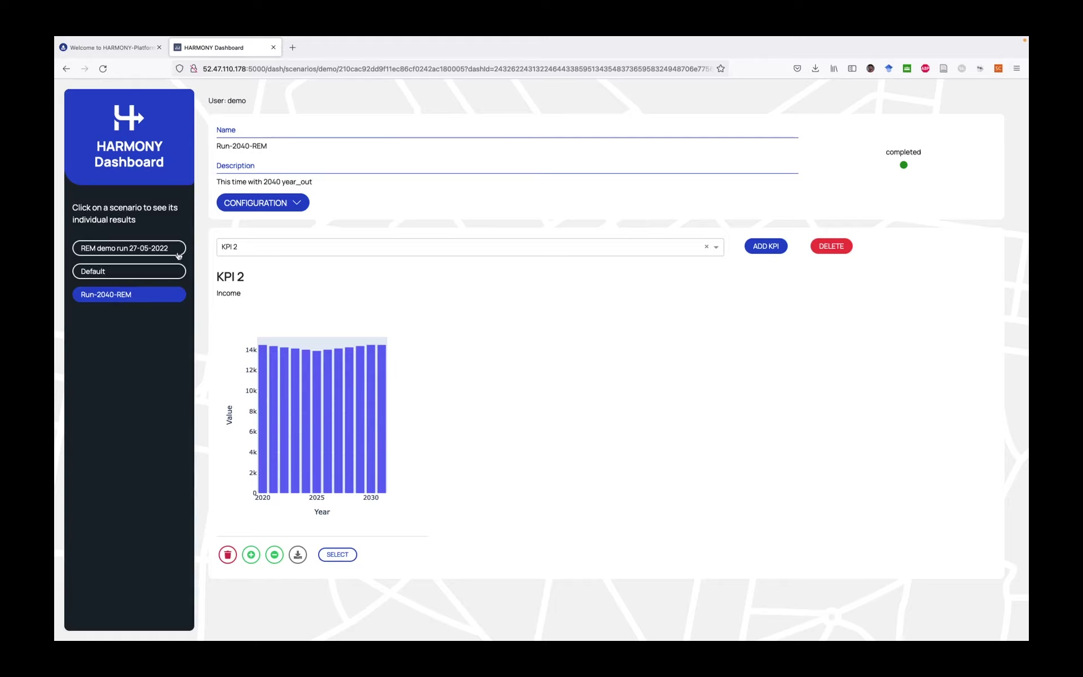
click(140, 252)
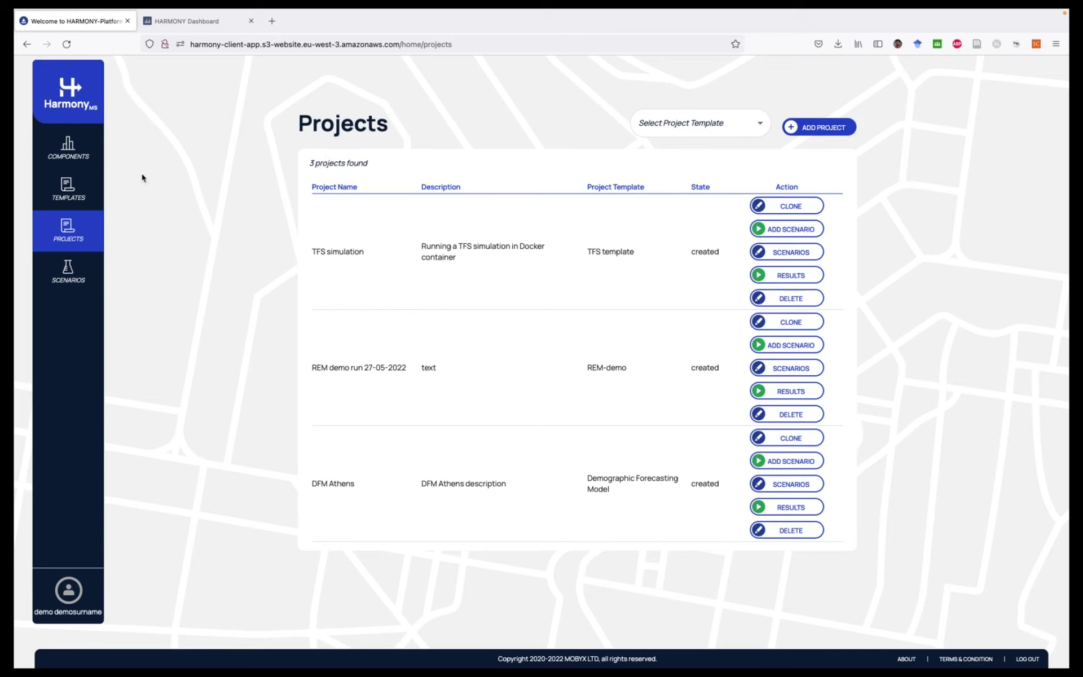
Show the Components page with LUTI Athens, Demographic Forecasting LITE, Regional Economy Model and TFS
click(75, 162)
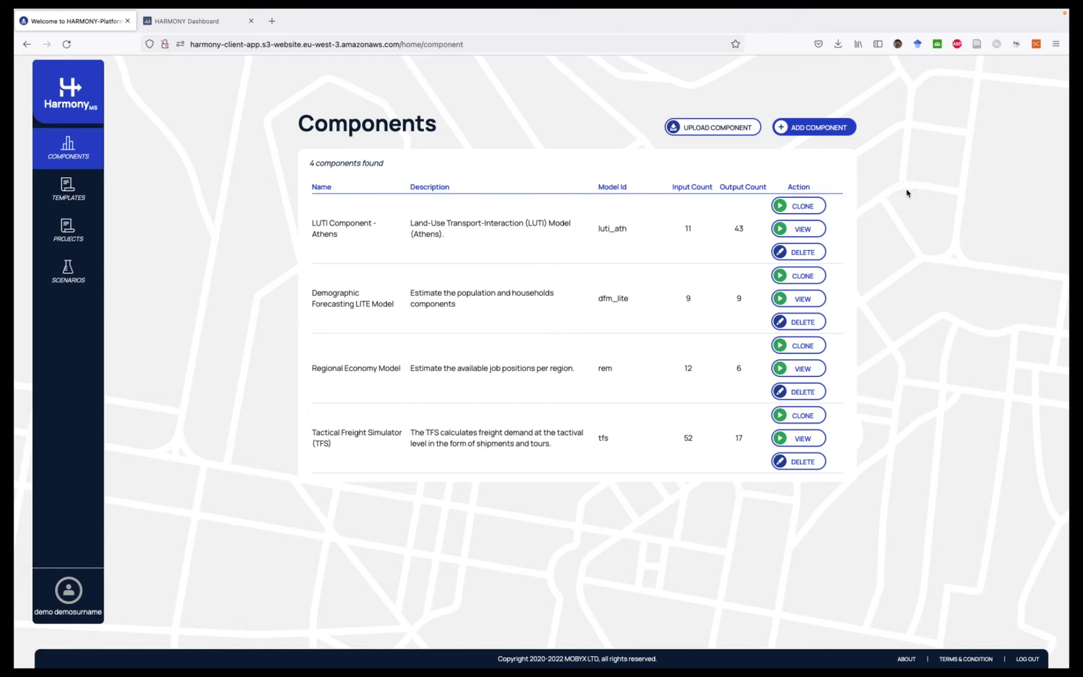
click(820, 130)
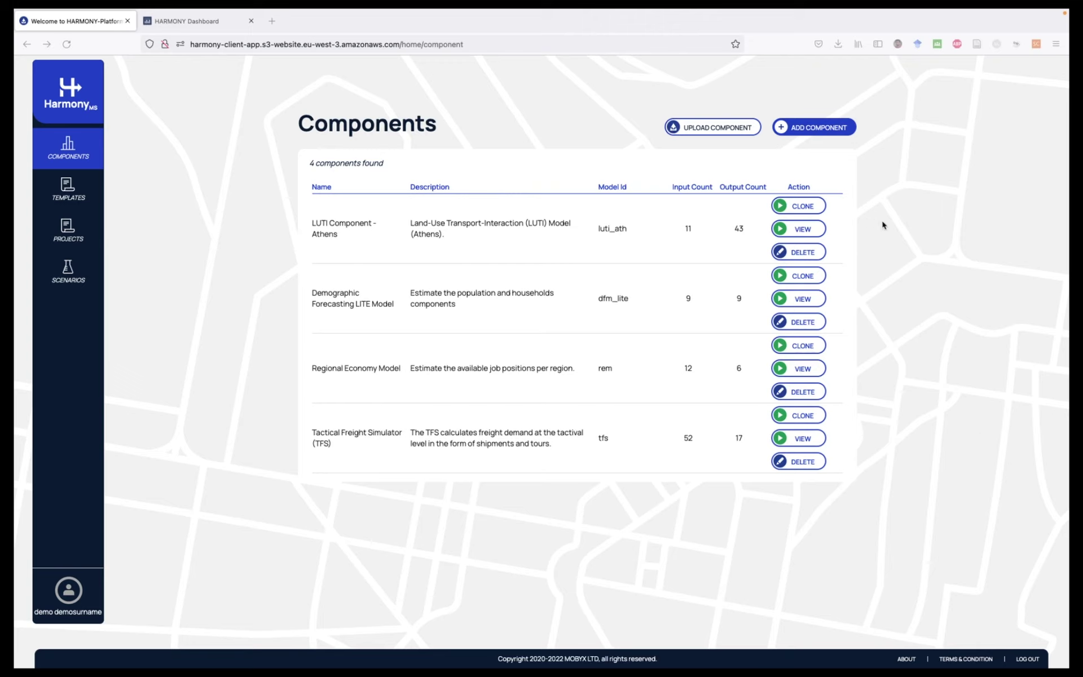
click(890, 237)
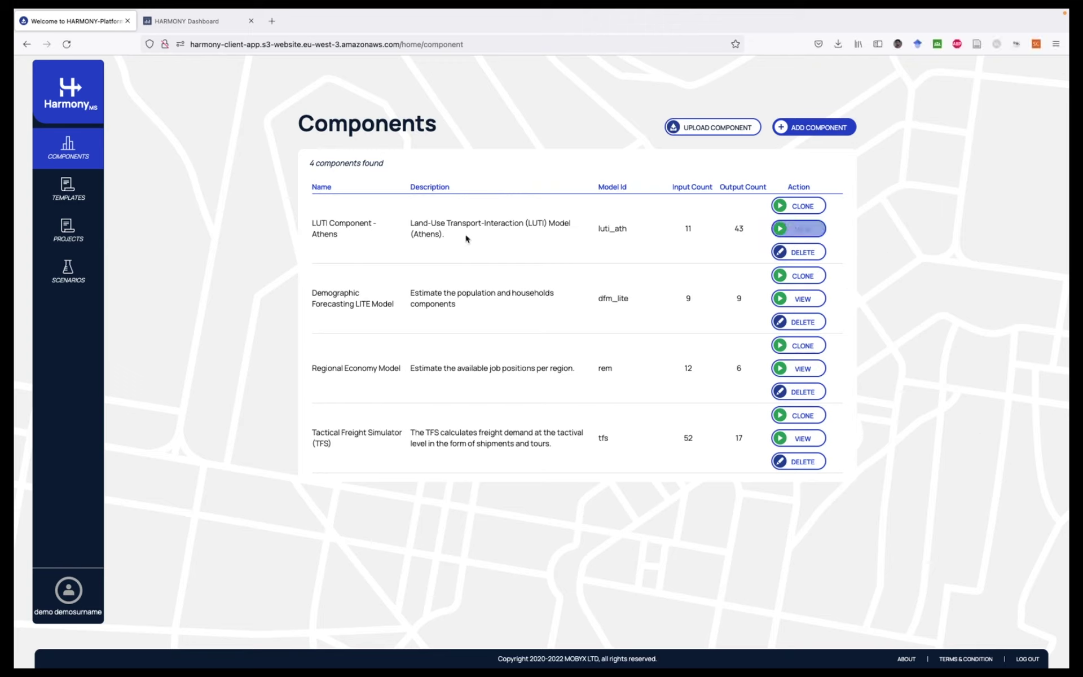
View the LUTI Component - Athens definition and scroll through its 11 inputs and 43 outputs
click(807, 229)
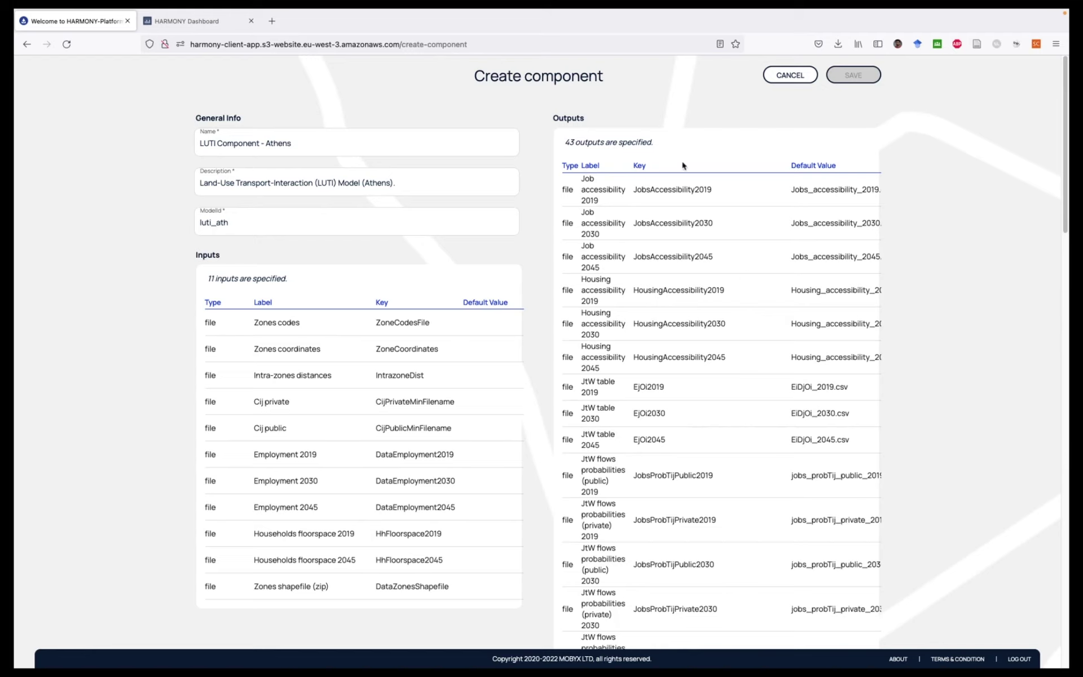
scroll(1007, 302, down, 20)
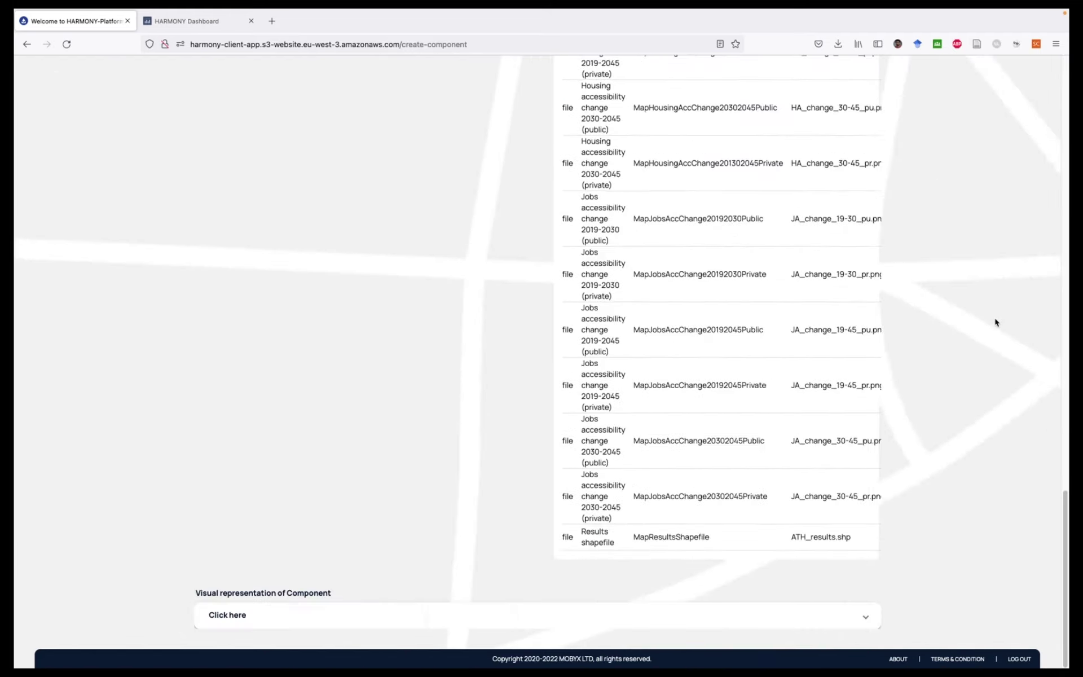
Show the component graph and drag apart the red input nodes, such as Employment 2030 and Zones codes
click(823, 622)
scroll(946, 496, down, 7)
scroll(938, 510, down, 3)
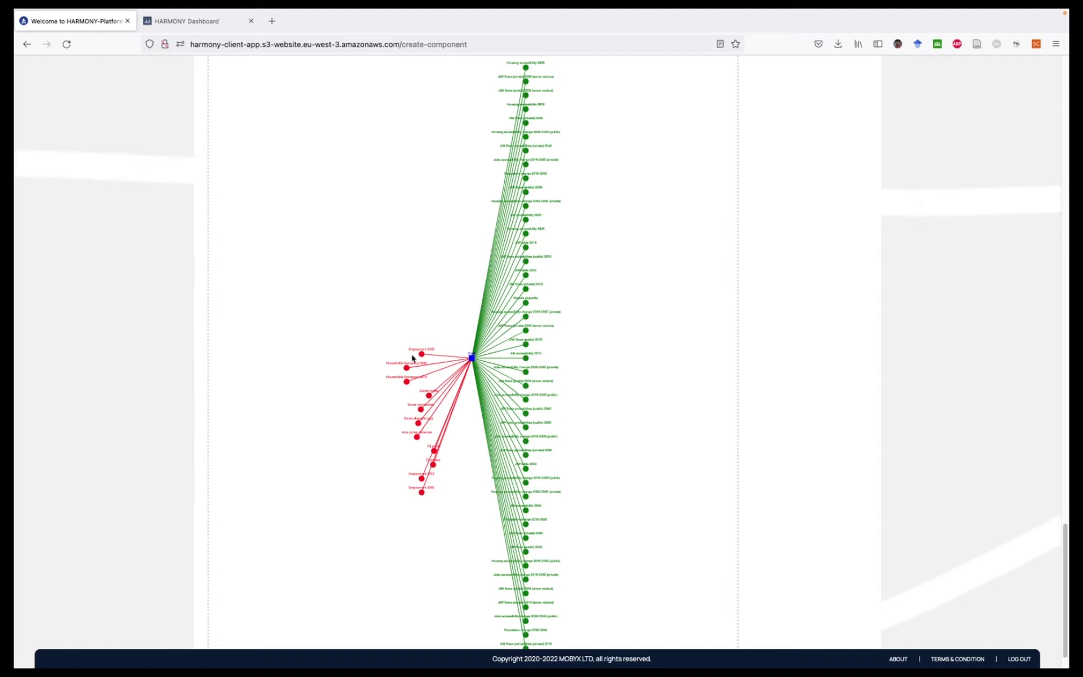
drag(421, 353, 395, 316)
scroll(388, 352, up, 5)
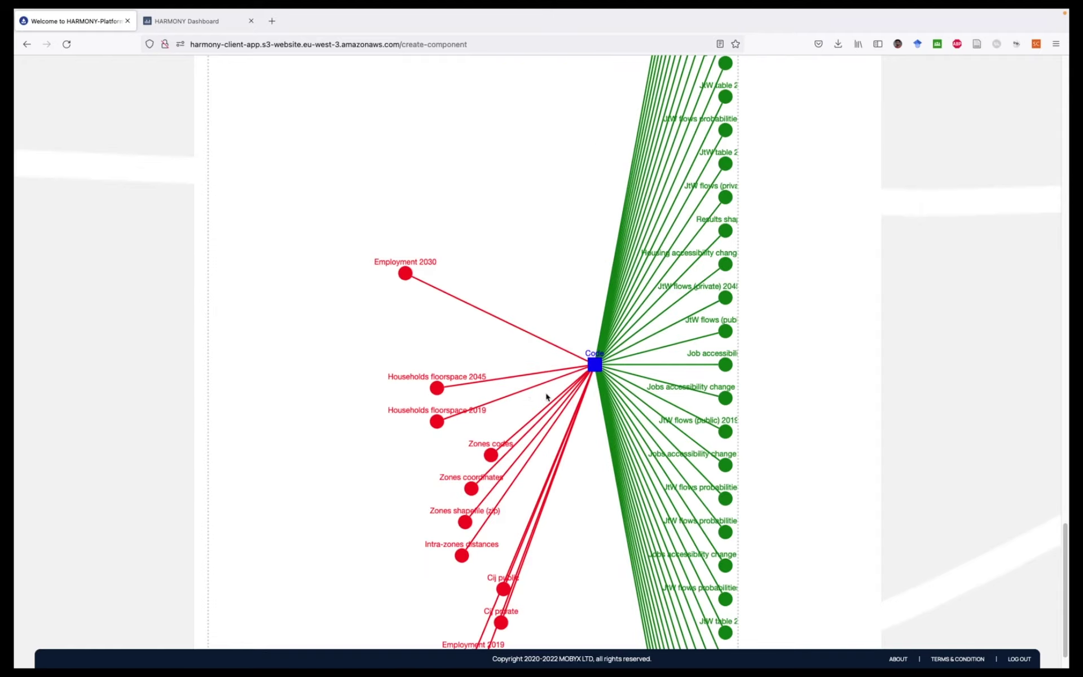
drag(431, 390, 395, 348)
drag(434, 423, 375, 404)
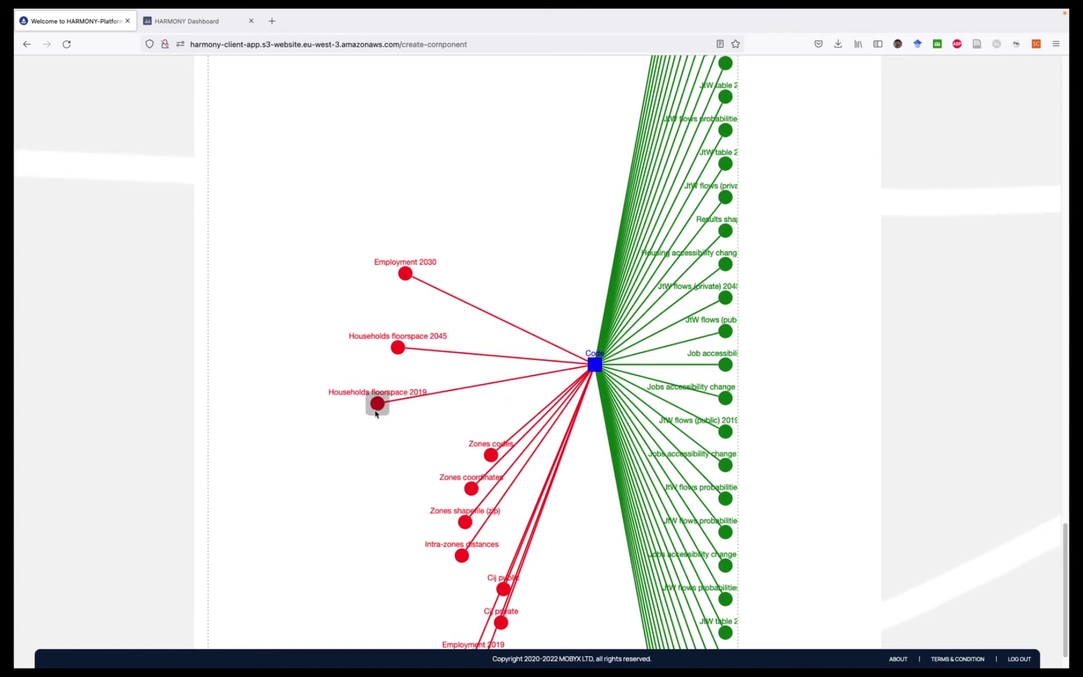
drag(495, 456, 403, 452)
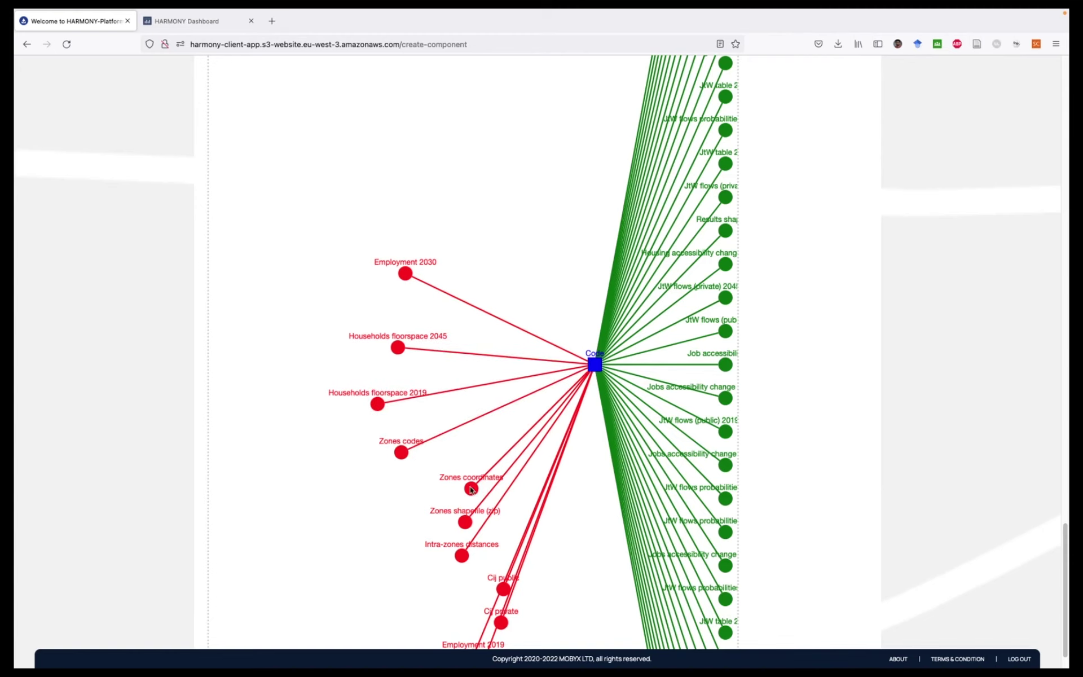
drag(474, 489, 431, 498)
Pan the graph to reveal the green output nodes, then return to the top of the form
scroll(605, 412, down, 1)
click(584, 305)
drag(583, 305, 450, 294)
scroll(561, 338, up, 1)
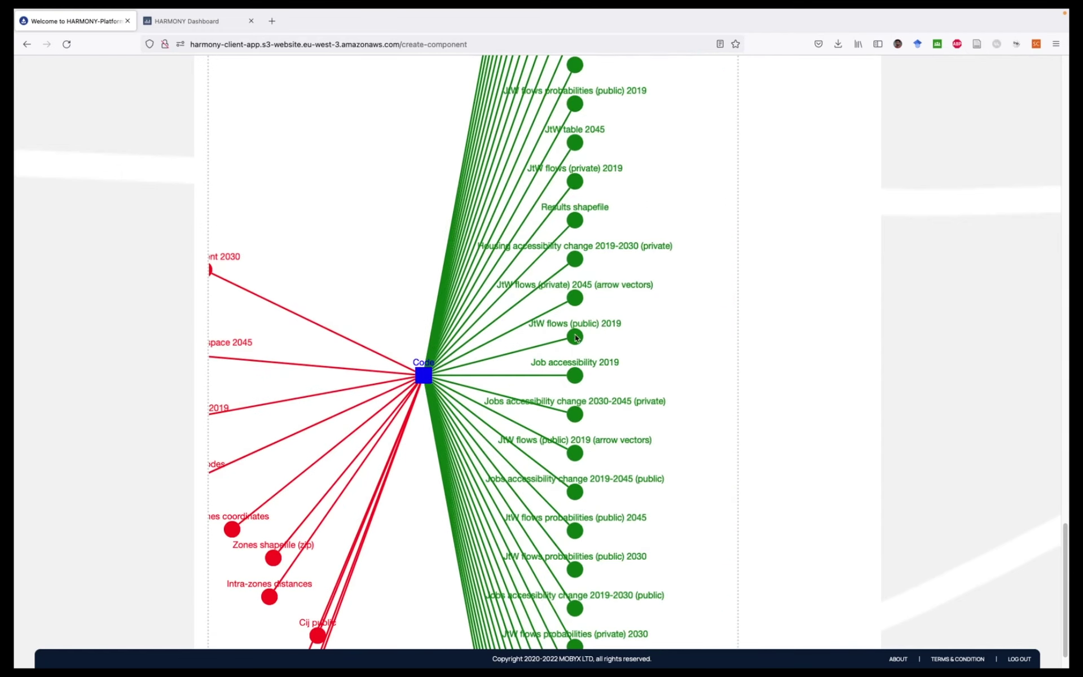
scroll(556, 288, down, 4)
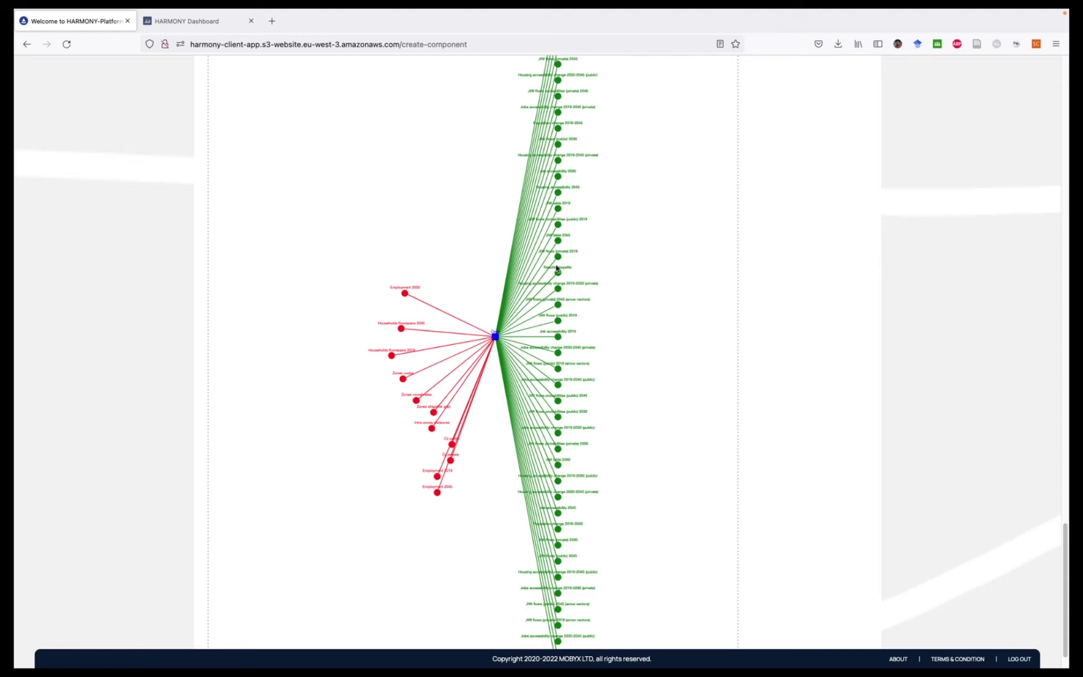
mouse_move(664, 170)
mouse_down()
mouse_move(647, 330)
mouse_move(654, 247)
mouse_move(720, 208)
mouse_move(677, 188)
mouse_up()
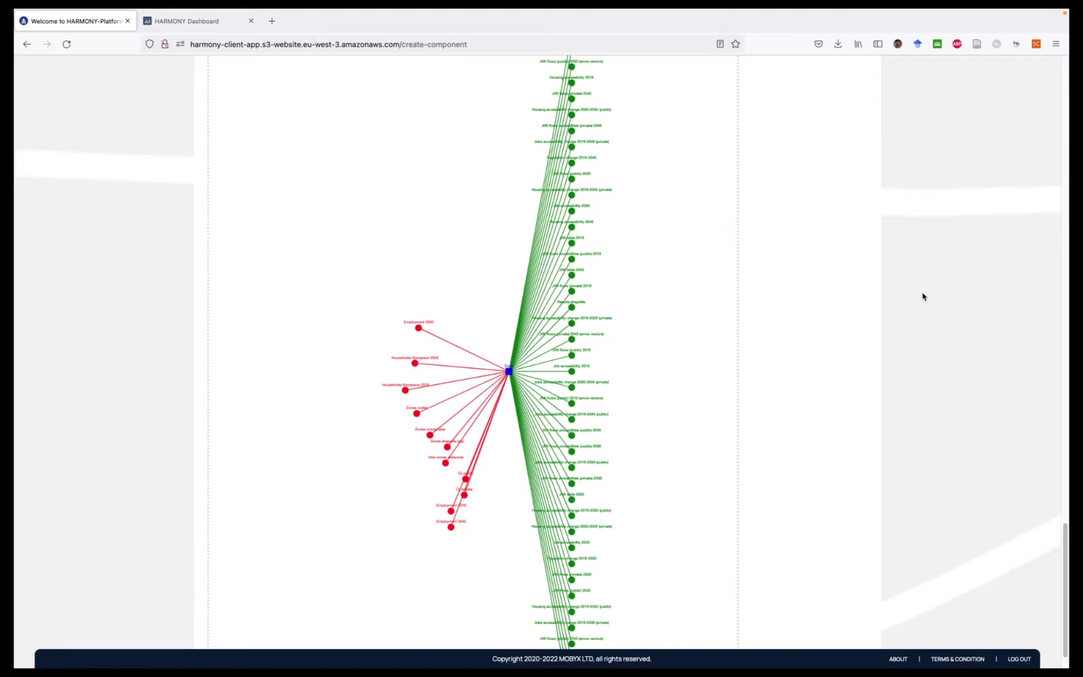
scroll(919, 370, up, 8)
scroll(919, 370, up, 20)
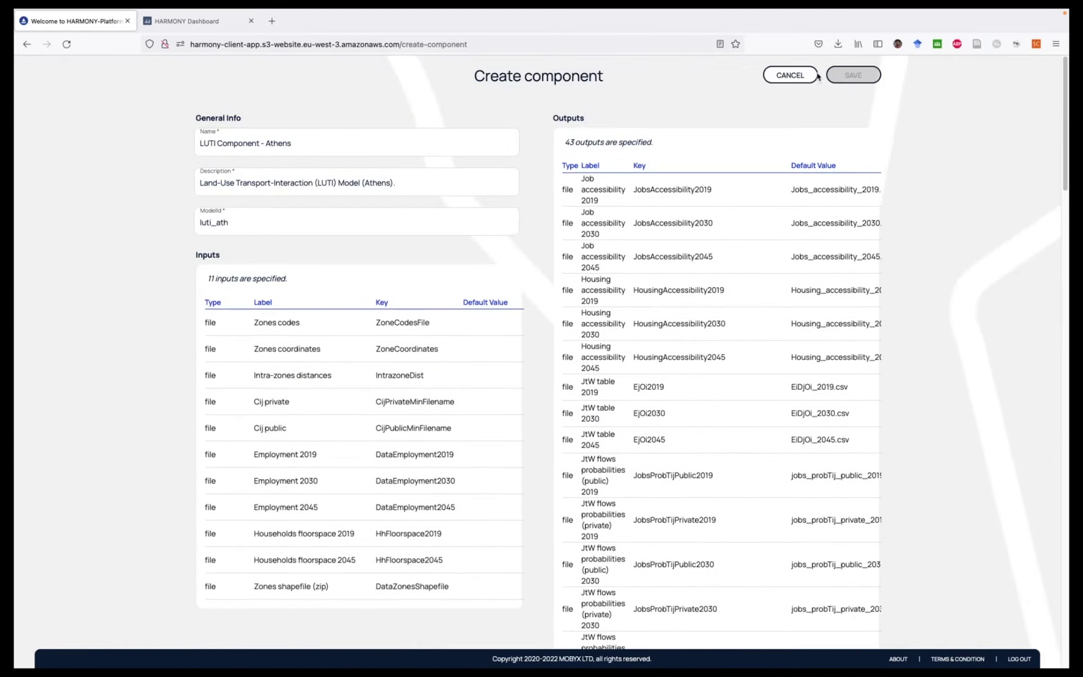
Cancel the component view and start a new template from the Templates page
click(816, 75)
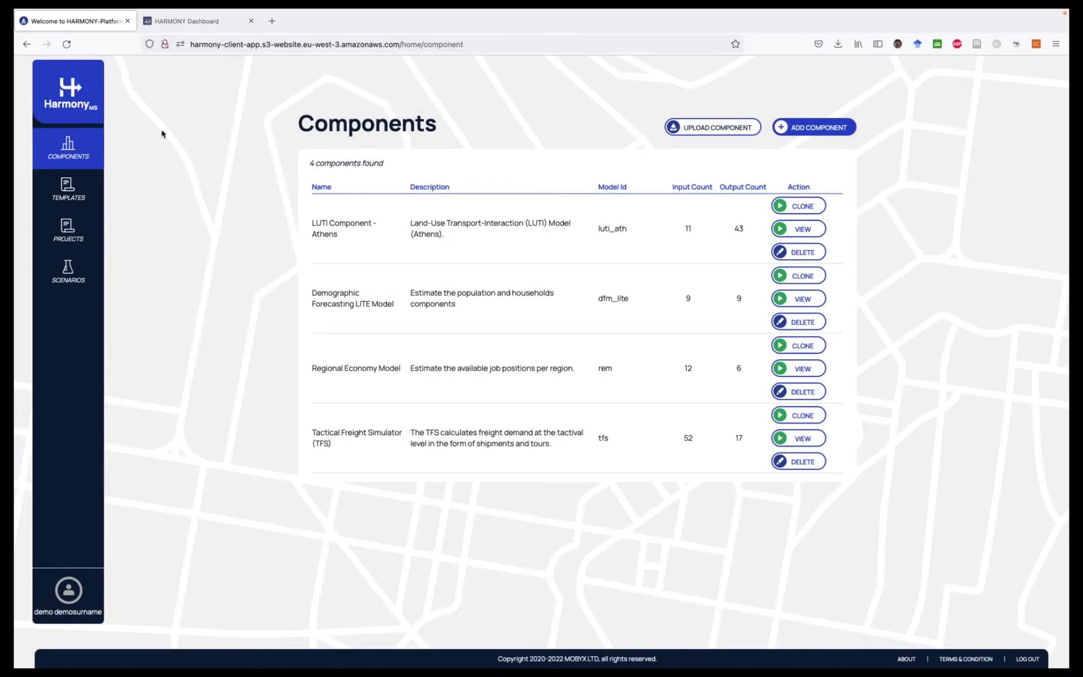
click(68, 196)
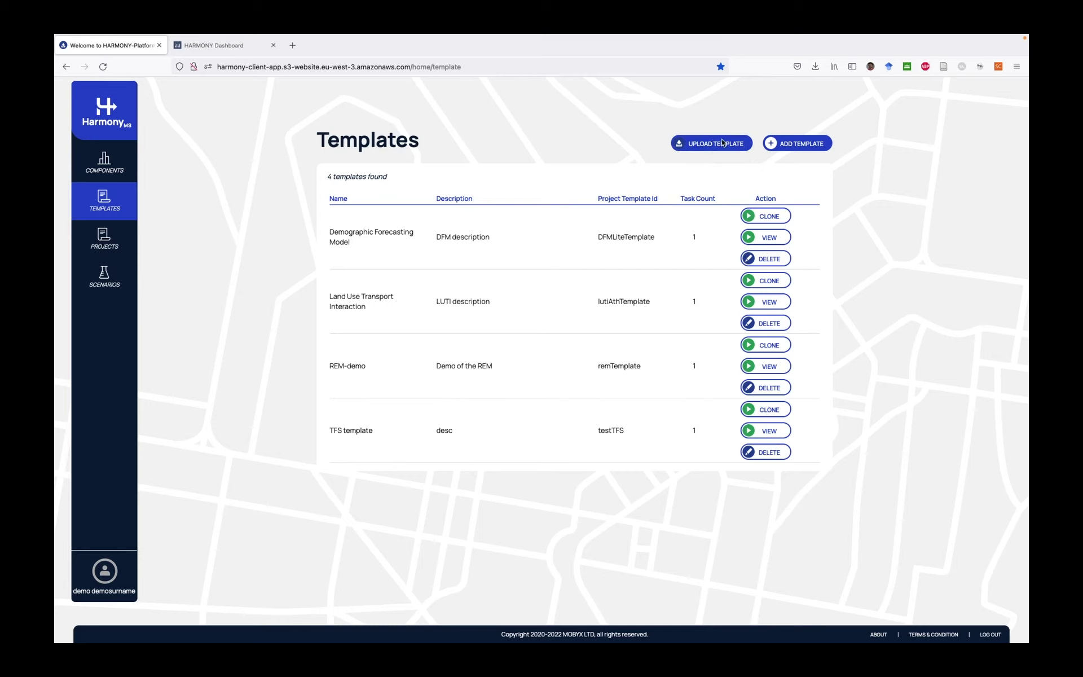
click(789, 145)
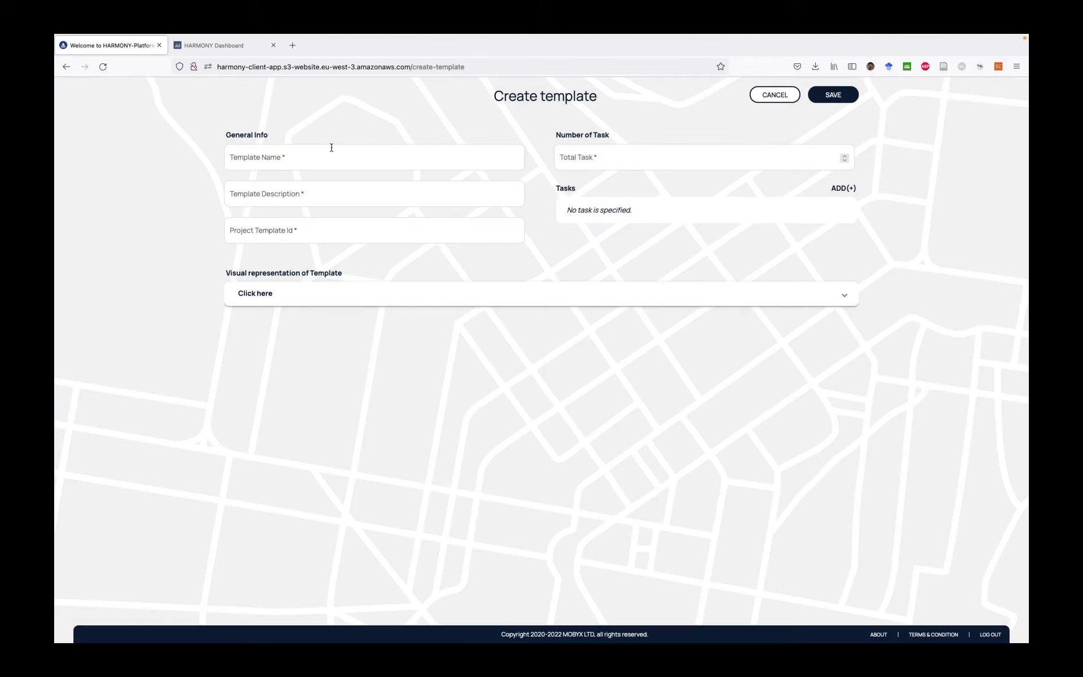
Enter name 'DEMO template', description 'demo description', template id 'demo', and 2 total tasks
click(280, 157)
text(DEMO template)
key(Tab)
text(description)
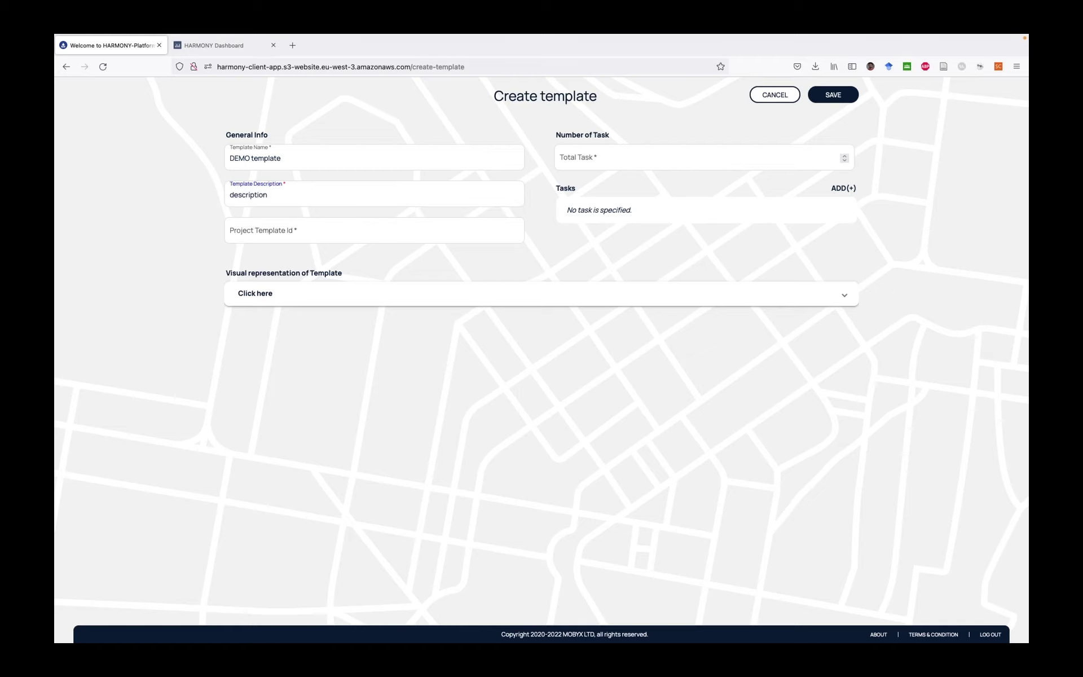
text(demo)
key(Tab)
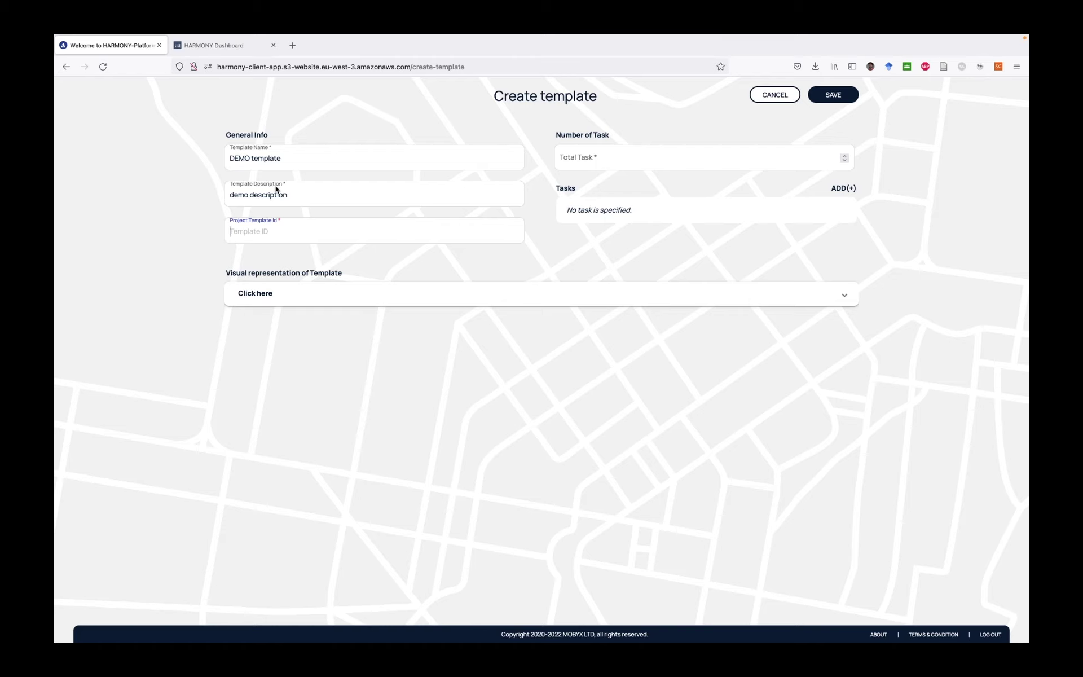
text(demo)
click(621, 152)
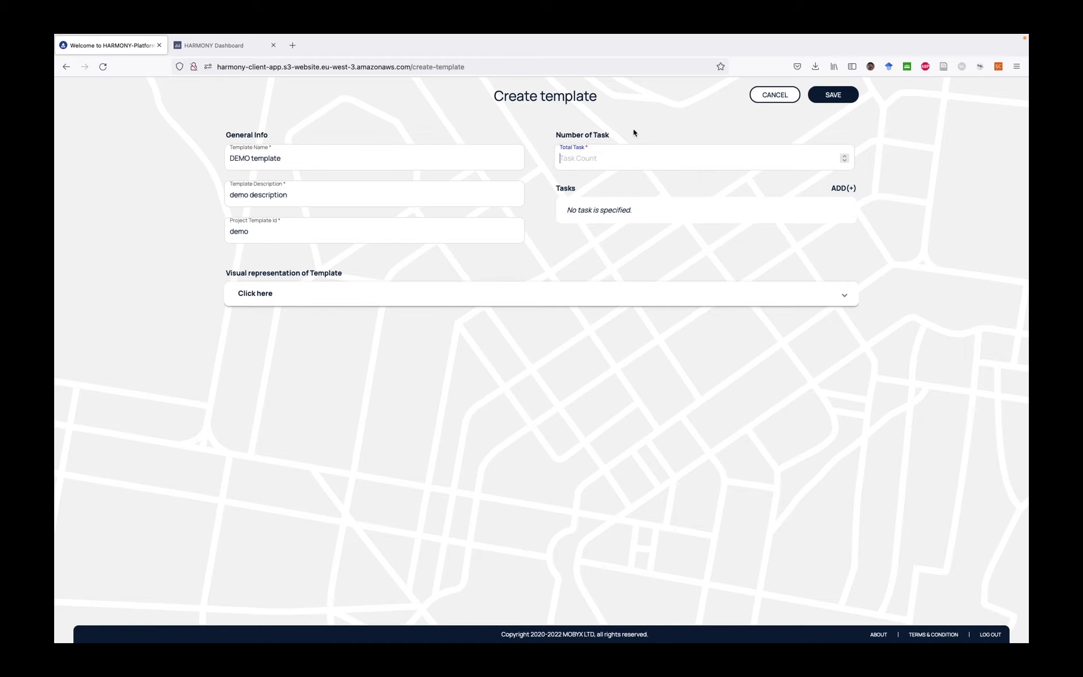
text(2)
click(926, 201)
Add task1 using the rem model, with task2 as its next task
click(839, 188)
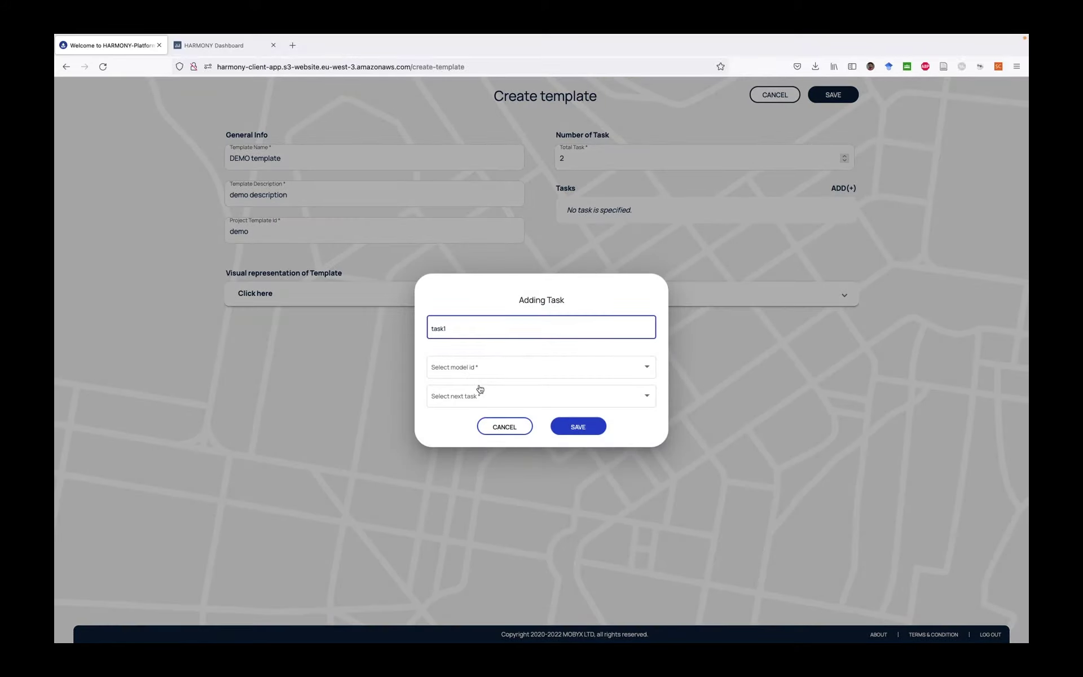
click(494, 370)
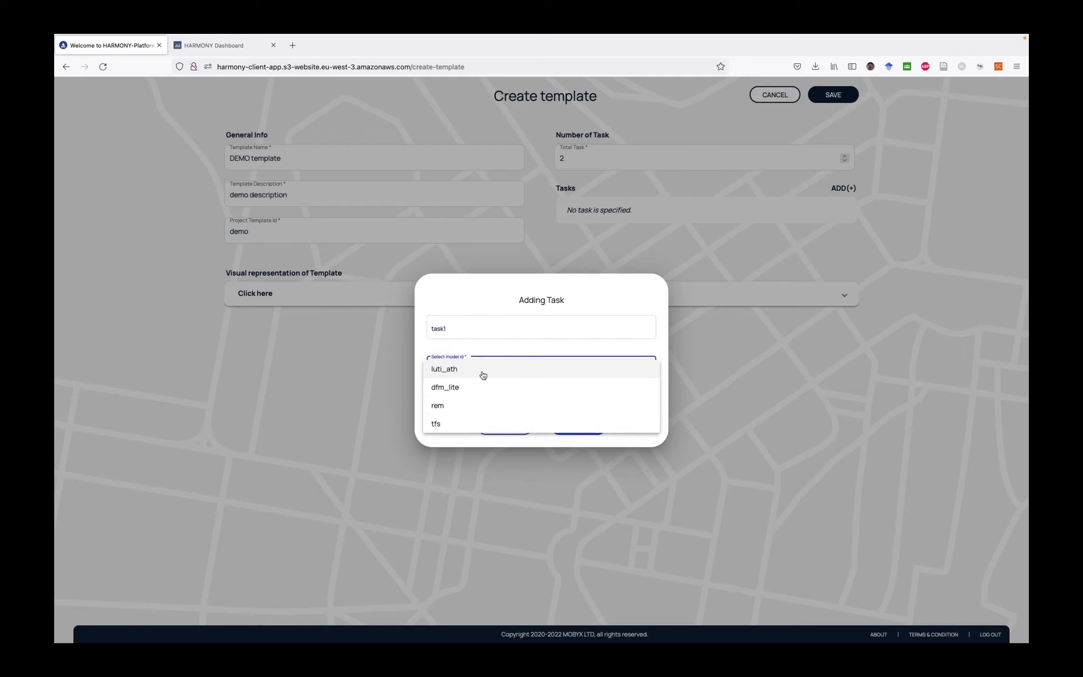
click(454, 410)
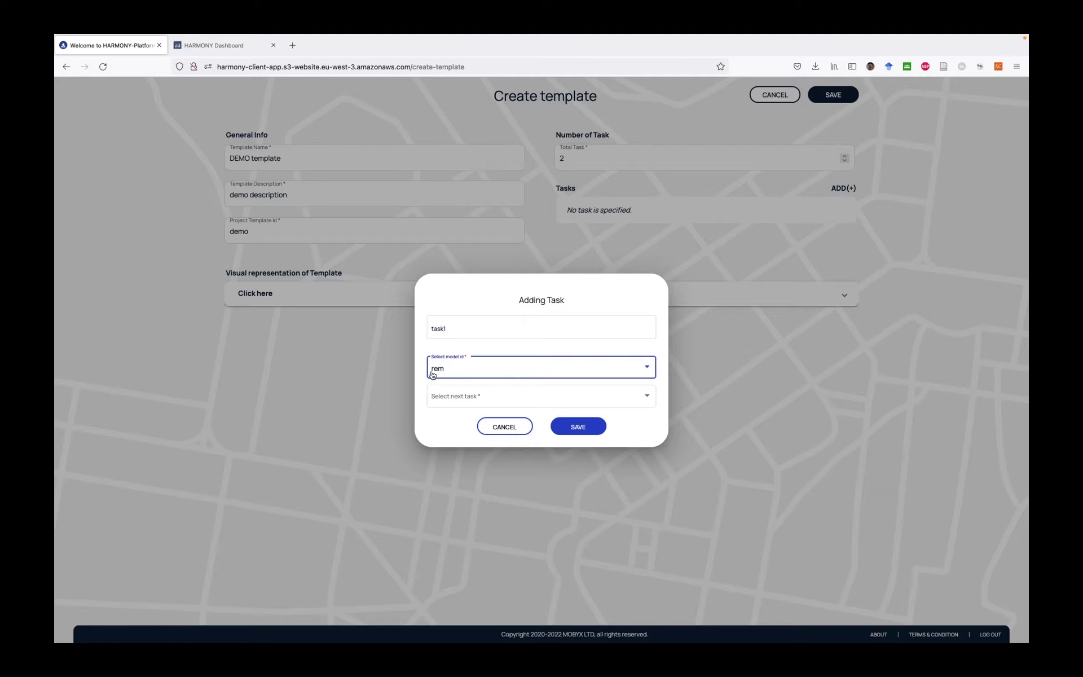
click(459, 398)
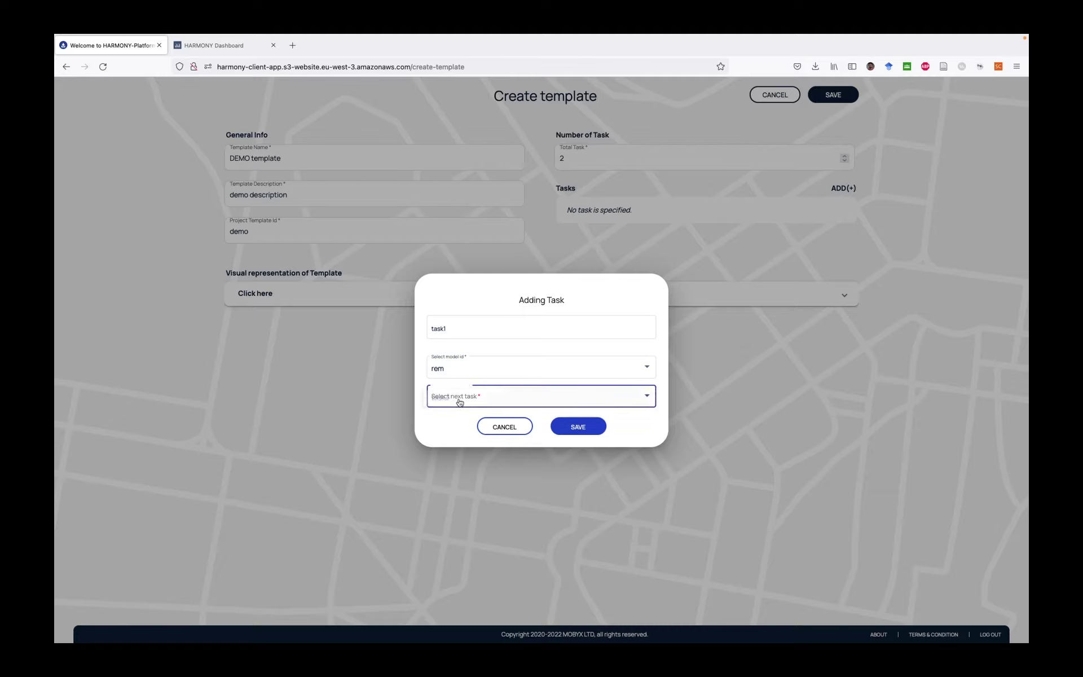
click(460, 399)
click(577, 427)
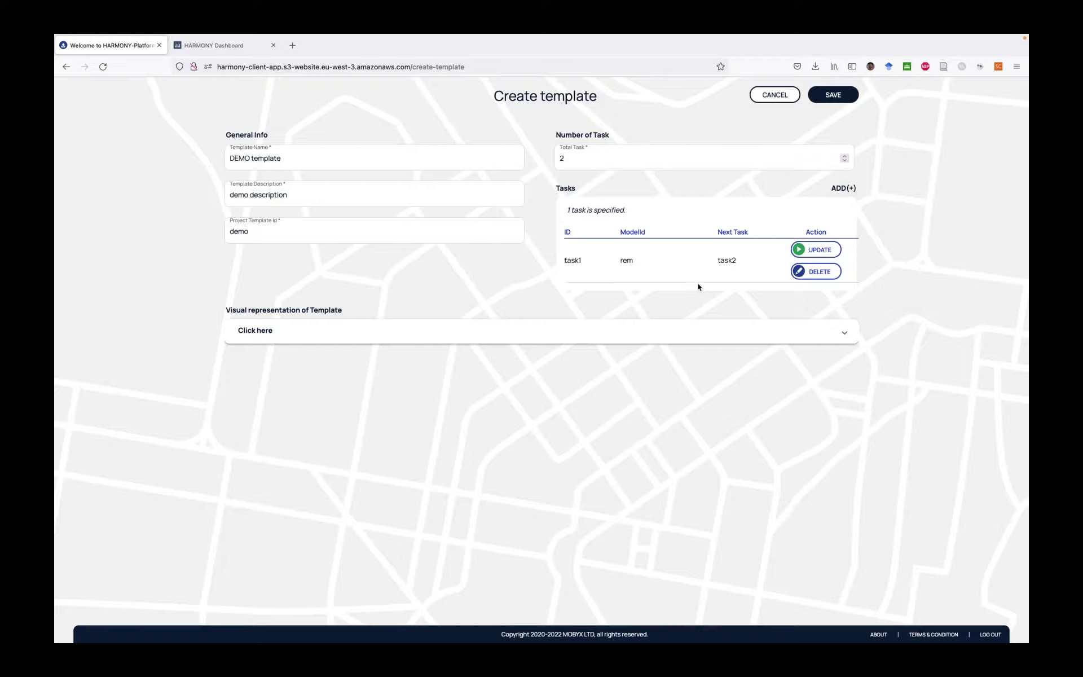
Add task2 using the tfs model to the template's task list
click(844, 188)
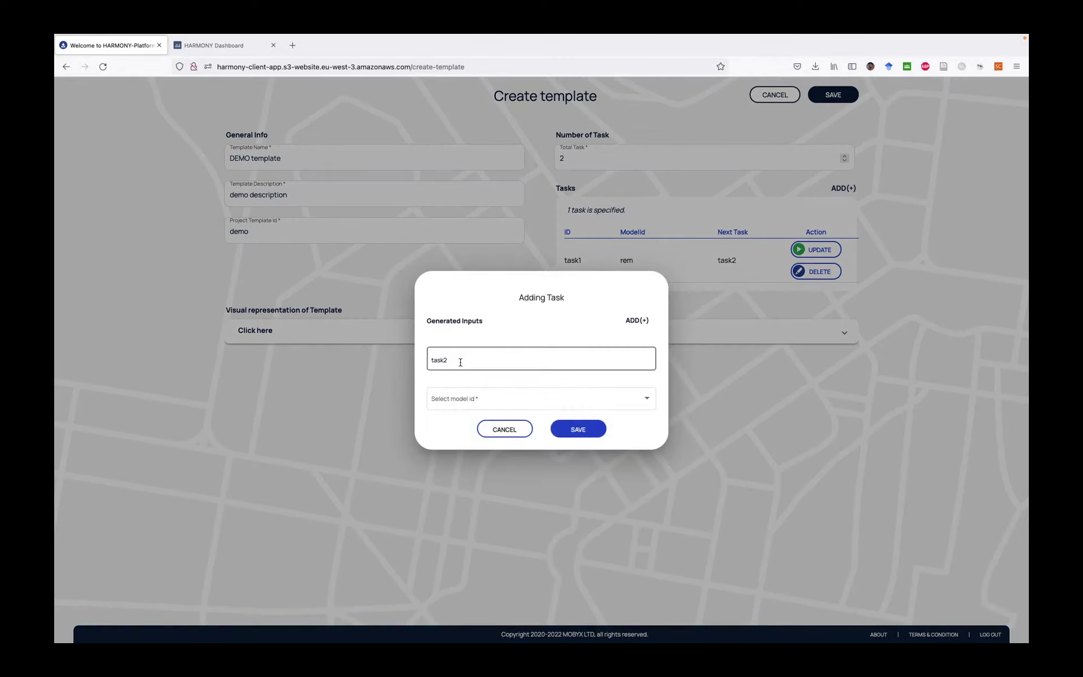
click(444, 404)
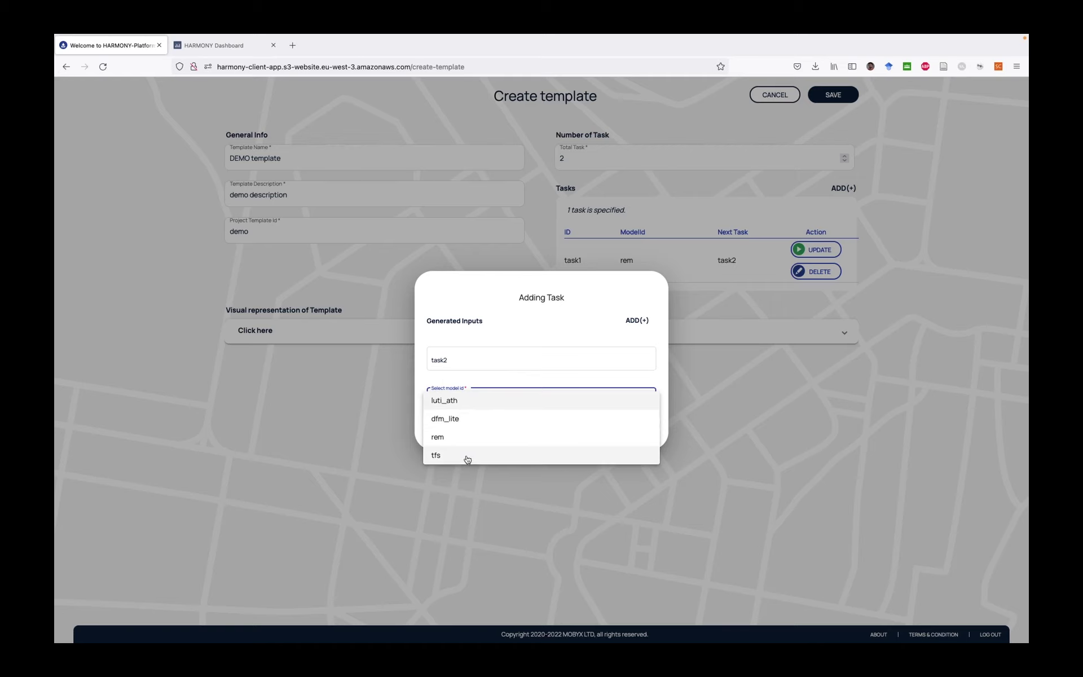
click(445, 460)
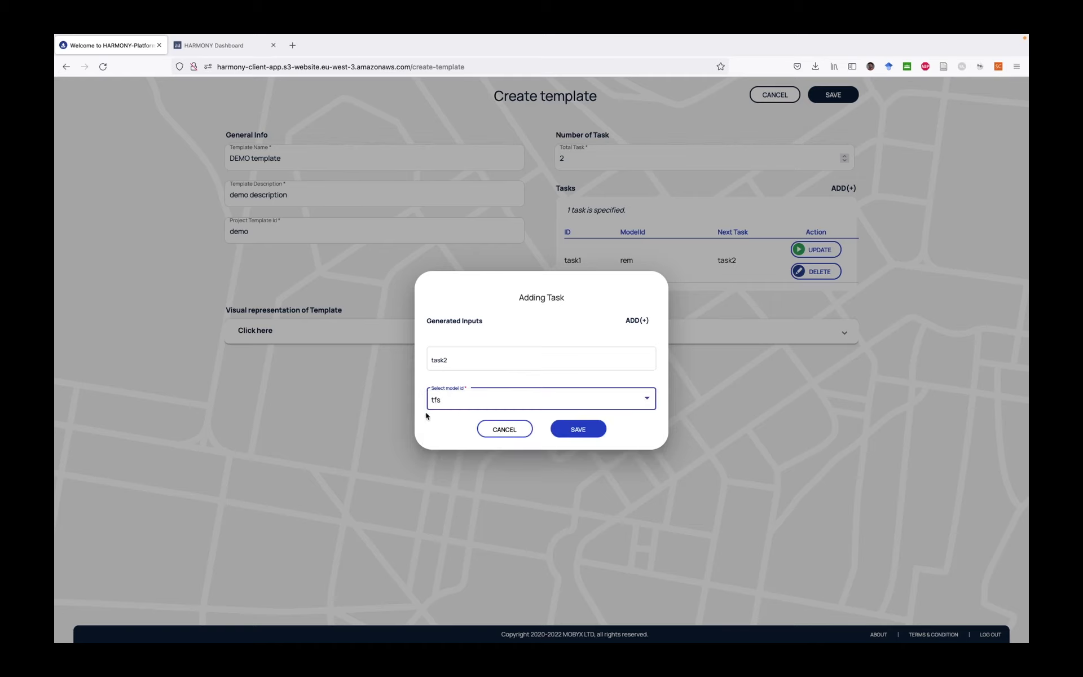
click(605, 431)
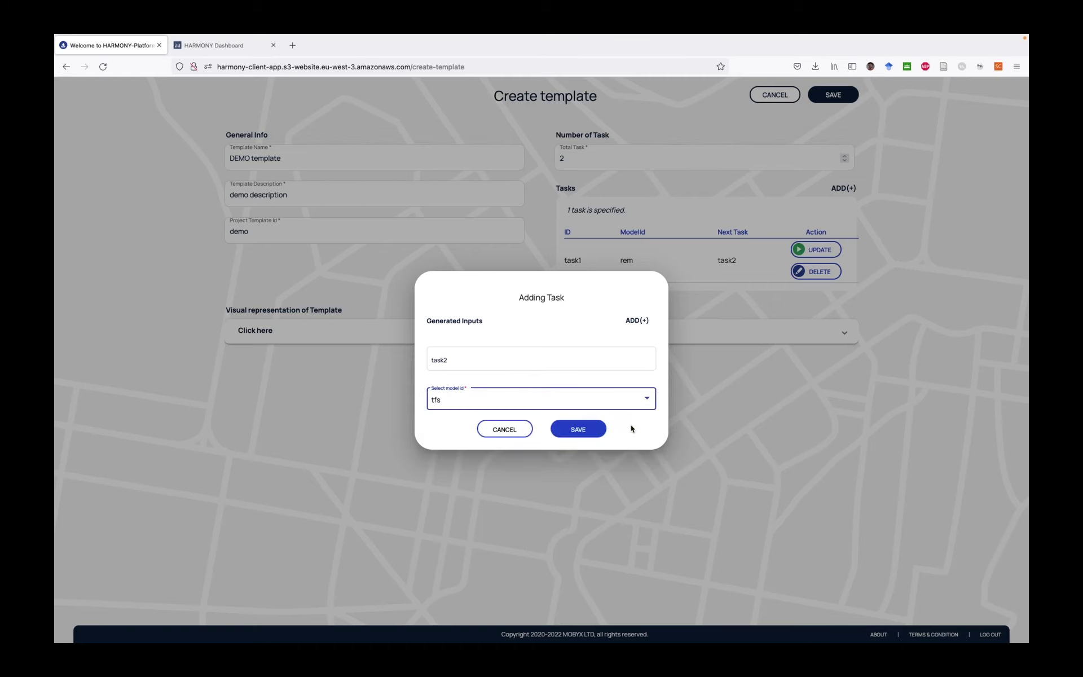
click(581, 432)
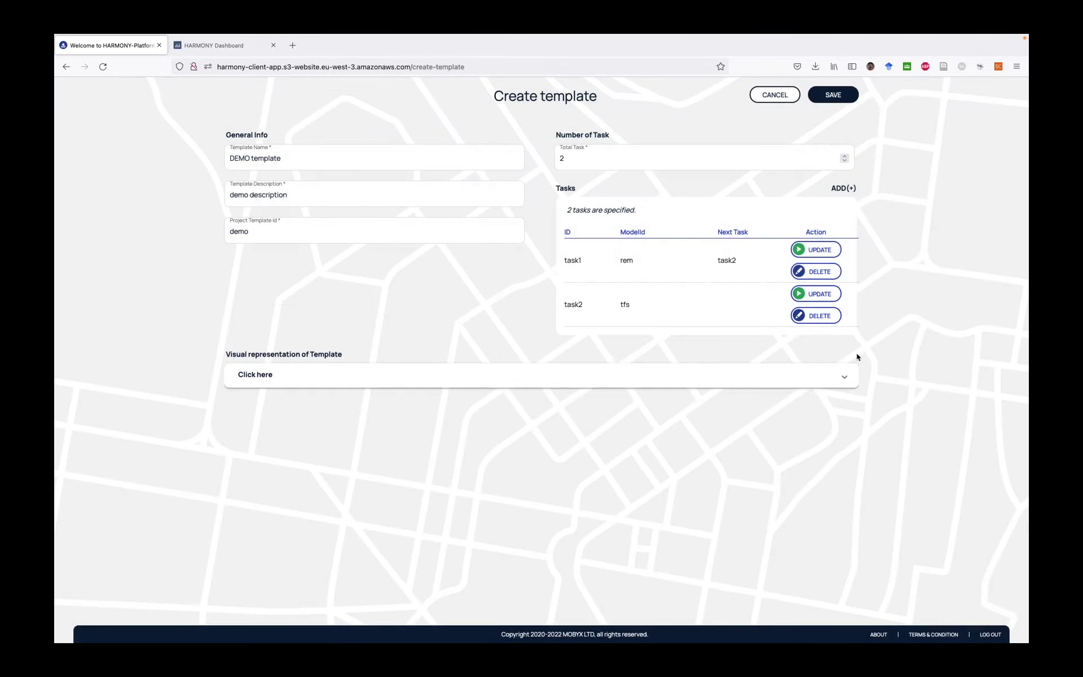
click(829, 378)
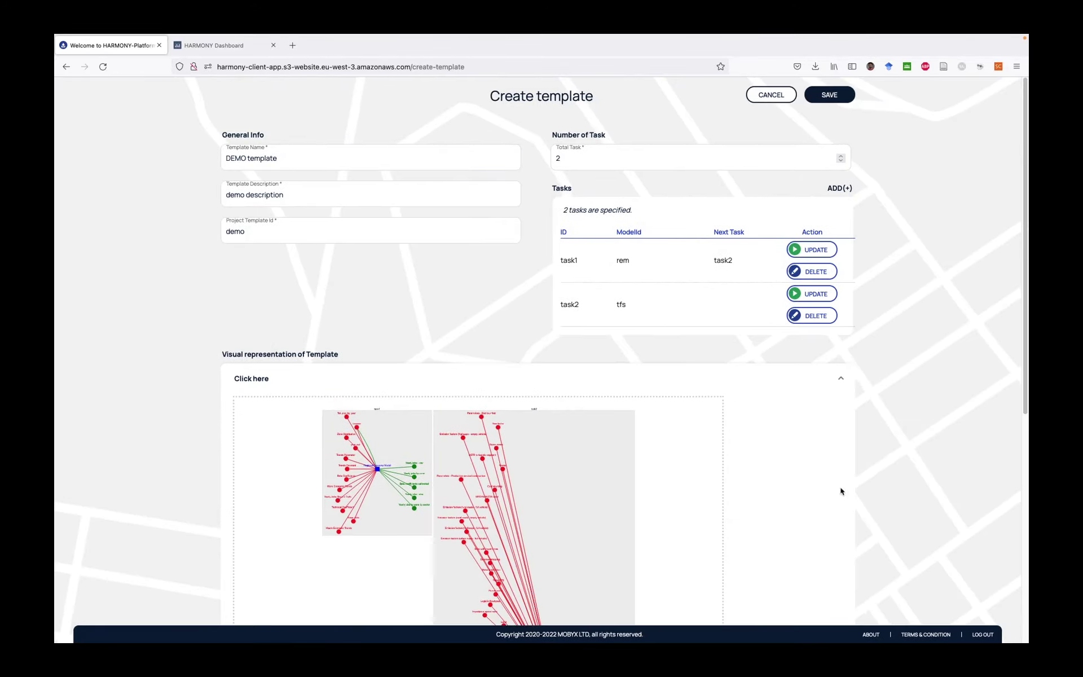
scroll(916, 415, down, 4)
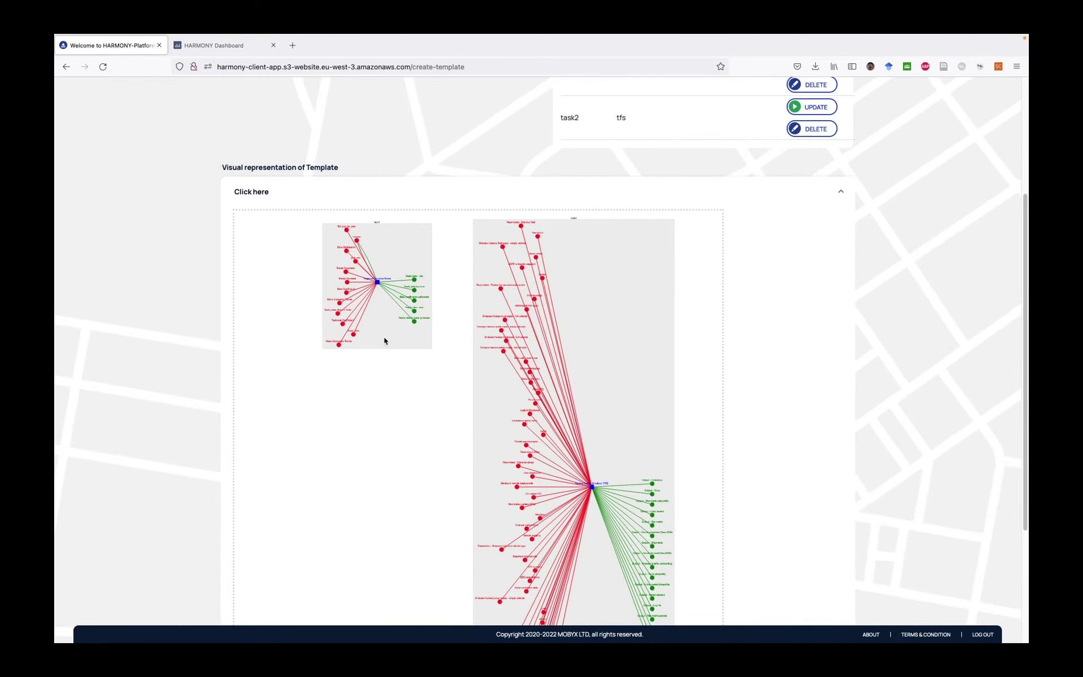
scroll(460, 390, up, 2)
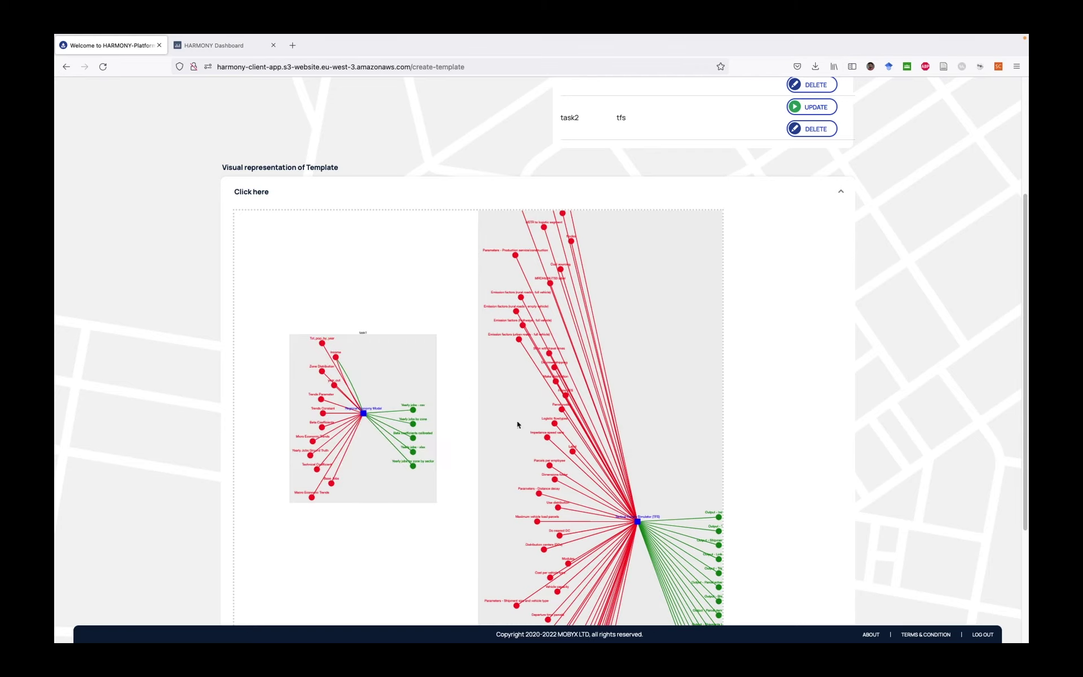
click(771, 192)
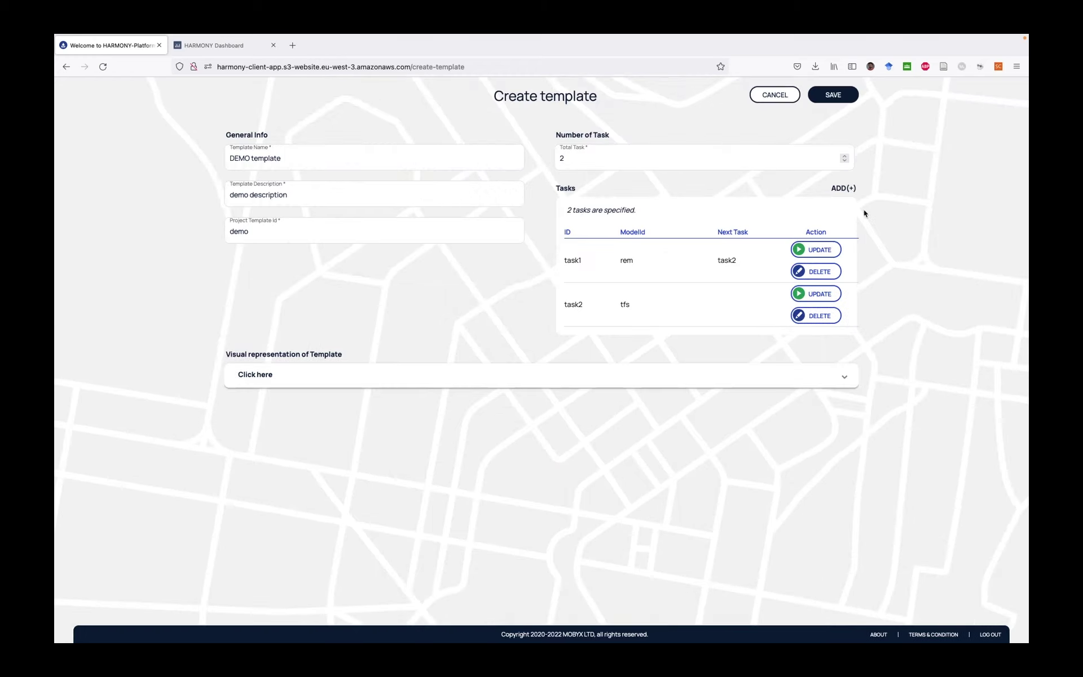
Save DEMO template, check it in the Templates list, and move to the Projects page
click(833, 96)
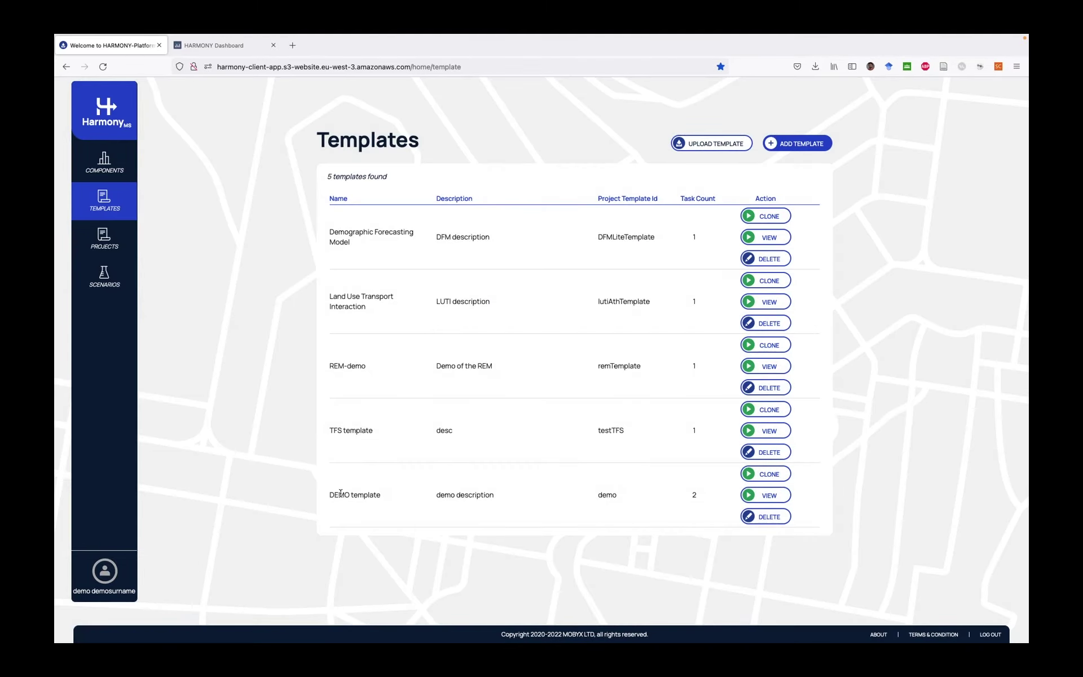
triple_click(340, 492)
click(398, 491)
click(113, 250)
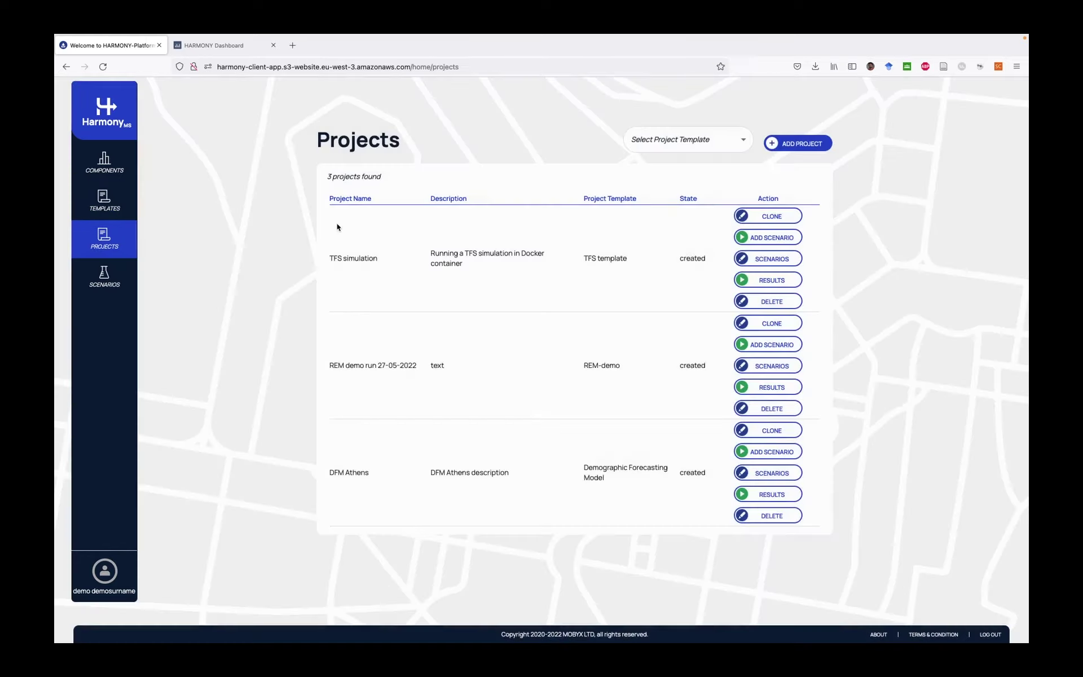
click(693, 141)
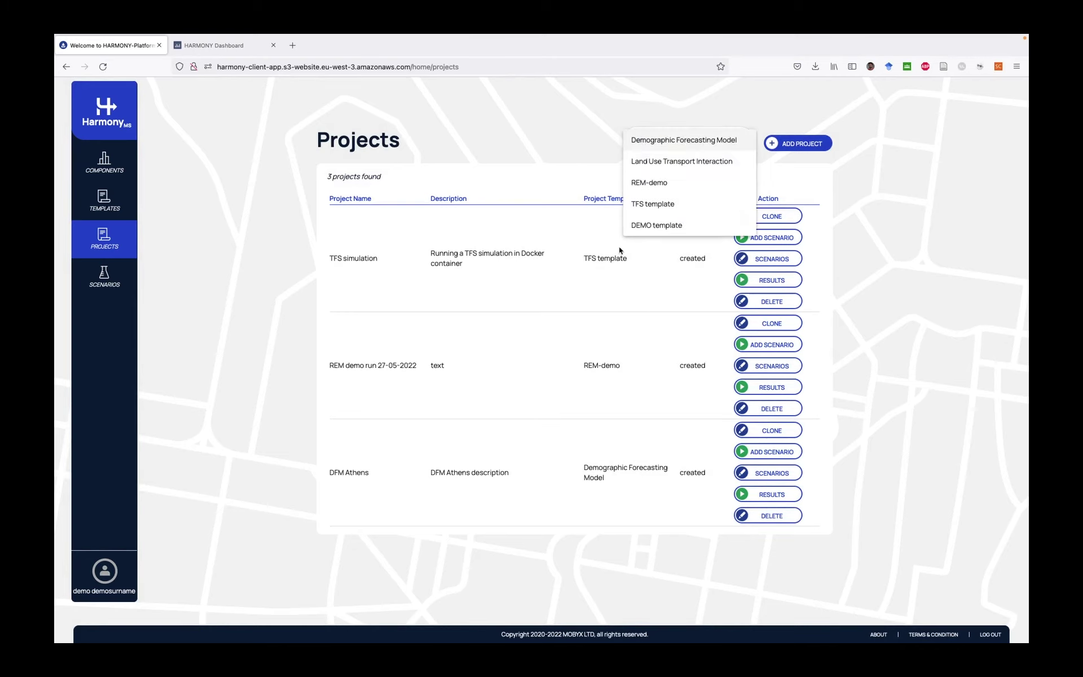
click(531, 139)
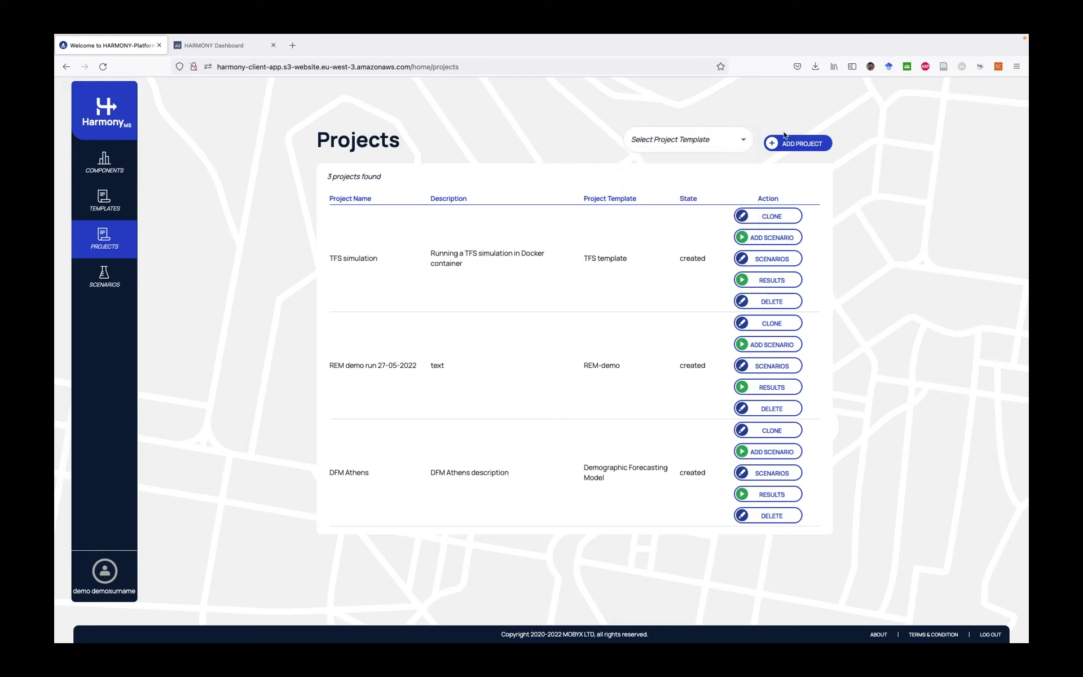
click(818, 148)
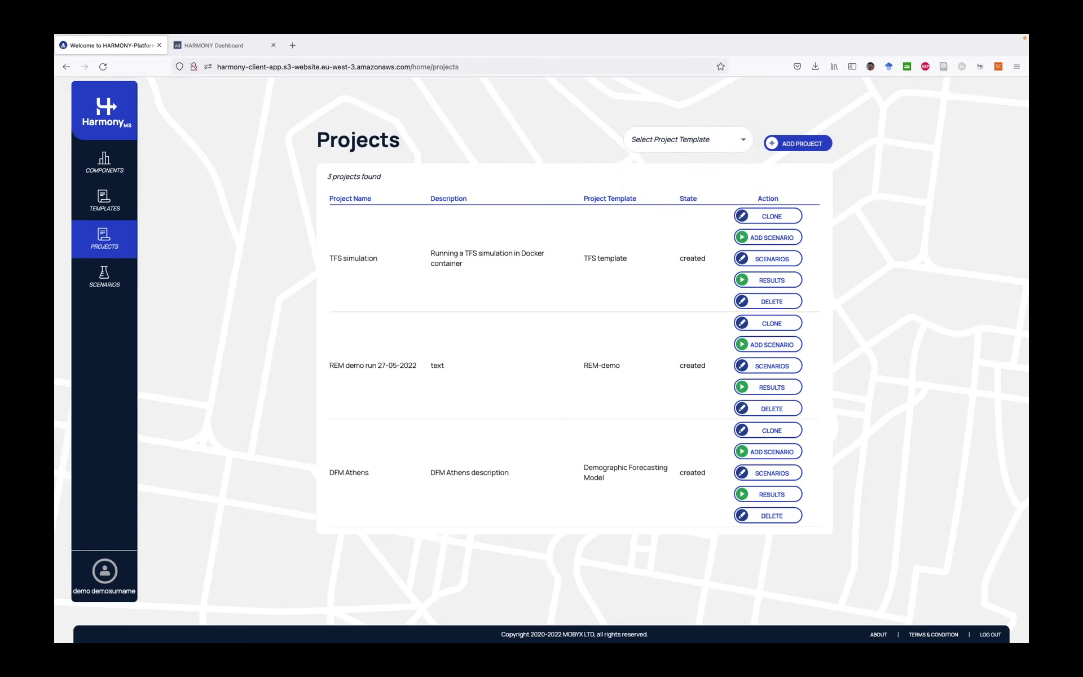